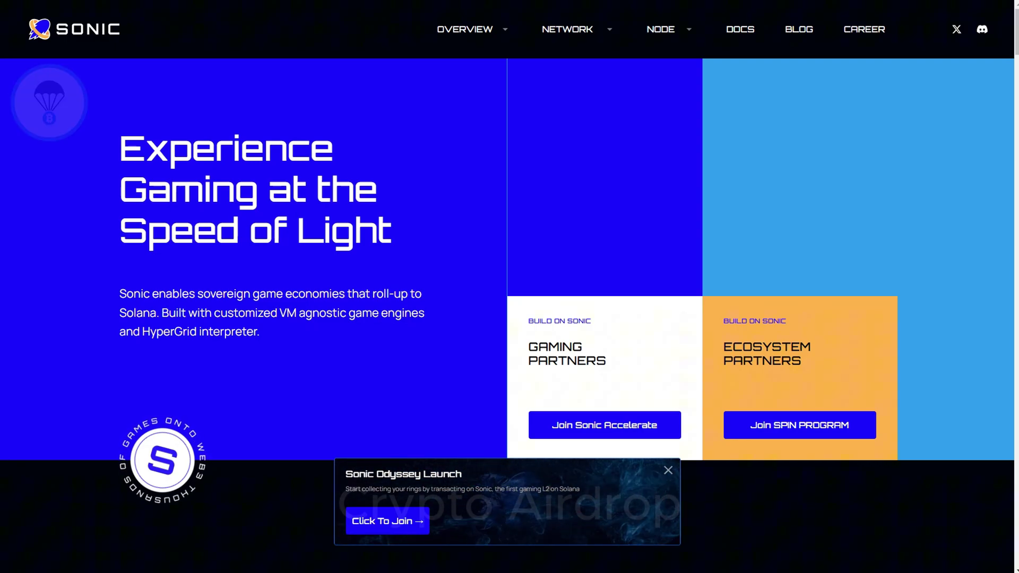
# Step: Scroll from the hero banner past Our Vision to the HyperGrid Layer 2 section
pyautogui.scroll(-5, 507, 328)
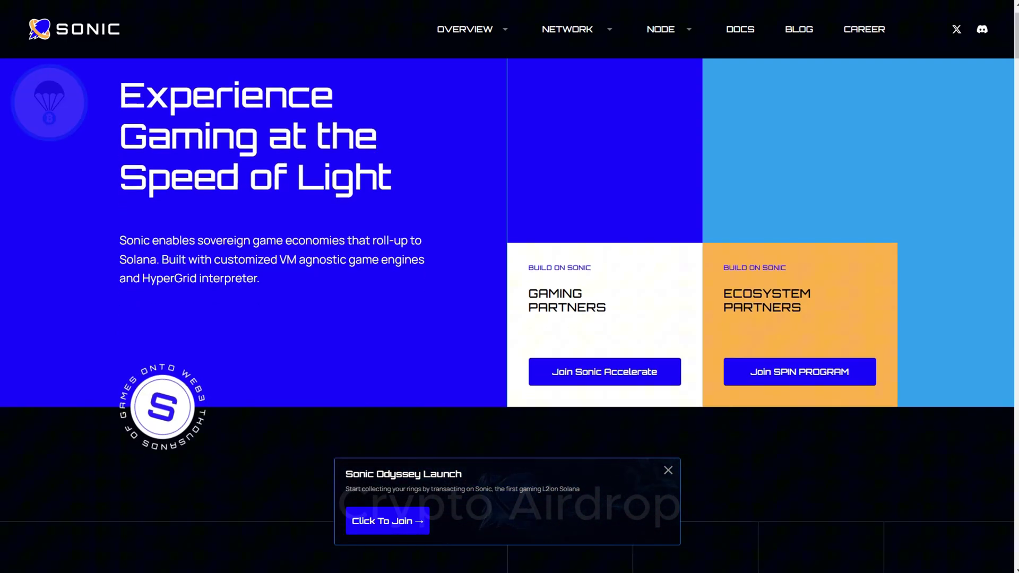
pyautogui.scroll(-4, 507, 315)
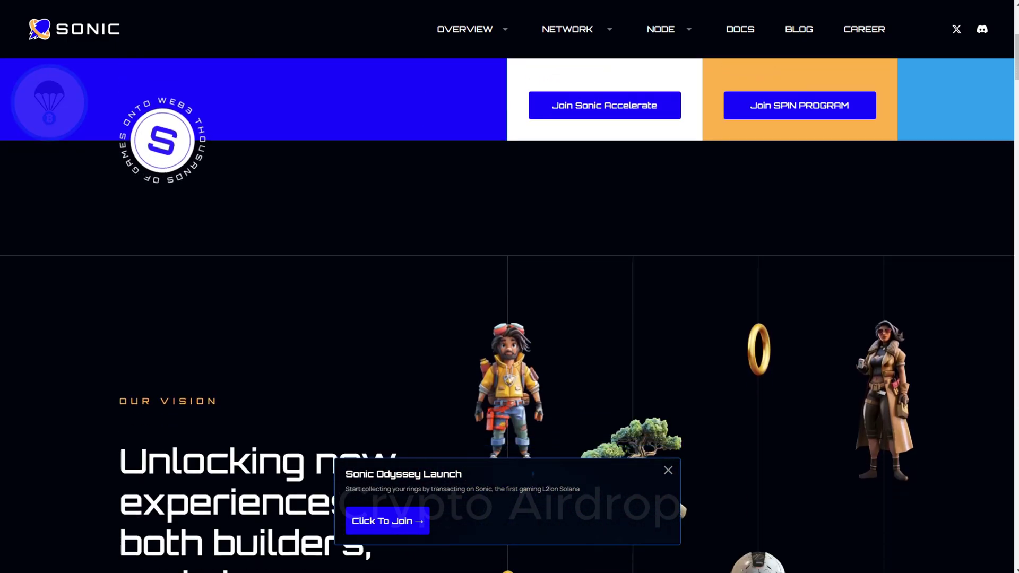
pyautogui.scroll(-1, 507, 317)
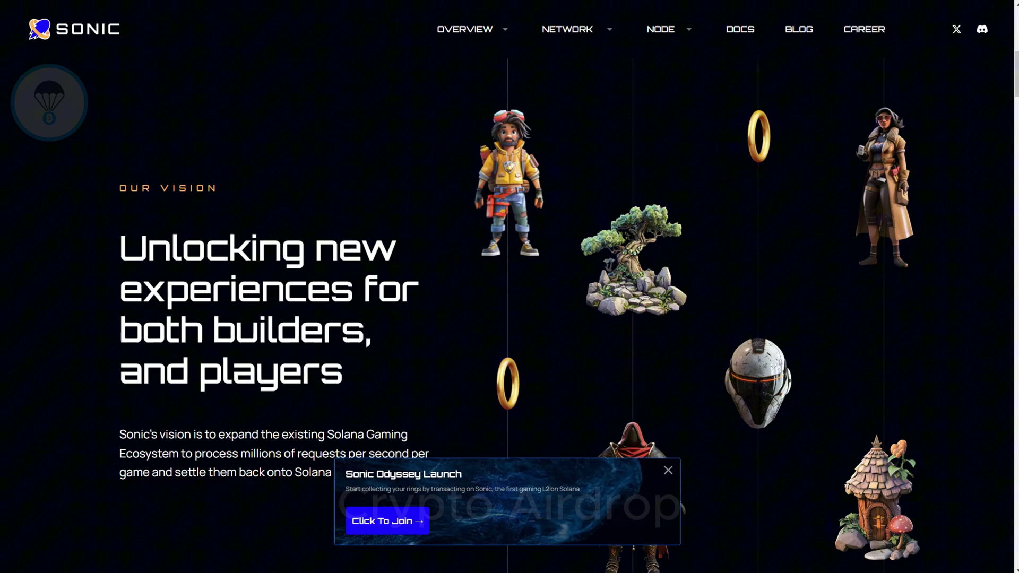
pyautogui.scroll(-3, 507, 317)
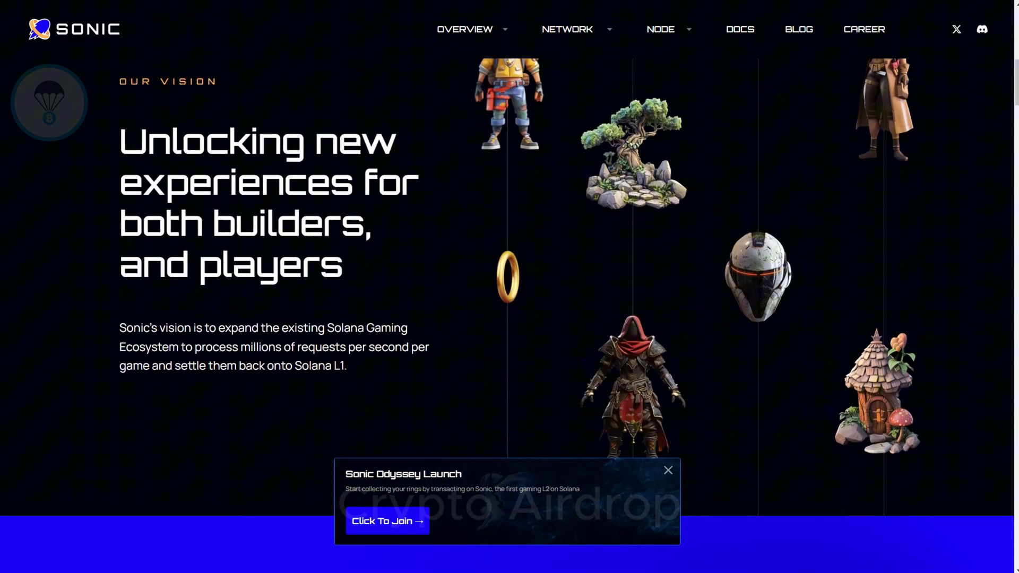
pyautogui.scroll(-4, 507, 317)
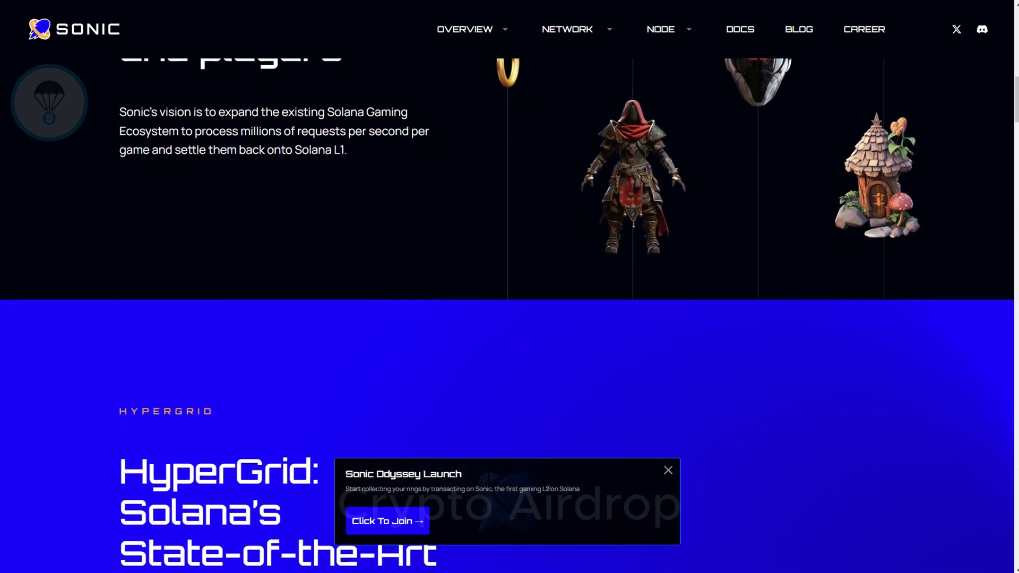
pyautogui.scroll(-4, 507, 317)
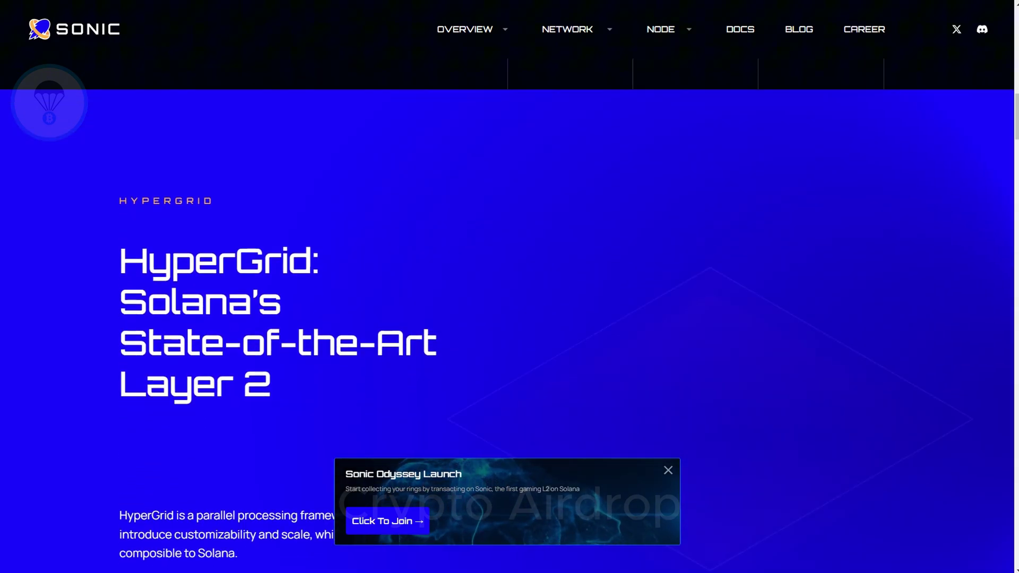
# Step: Scroll past the Data Overview stats, like 2,409,009 unique active wallets, to 'Why choose Sonic?'
pyautogui.scroll(-1, 507, 317)
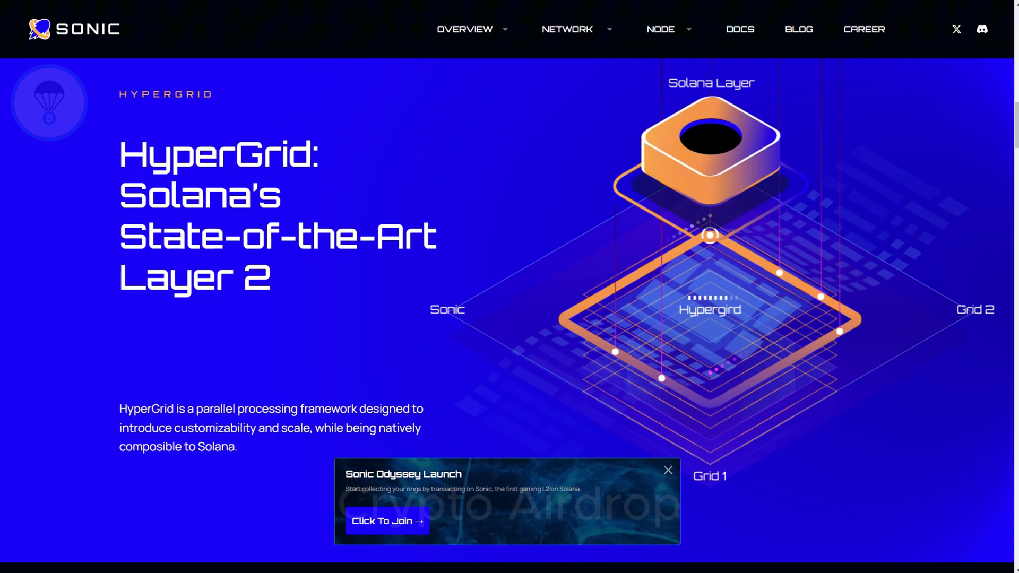
pyautogui.scroll(-1, 506, 317)
pyautogui.scroll(-5, 507, 317)
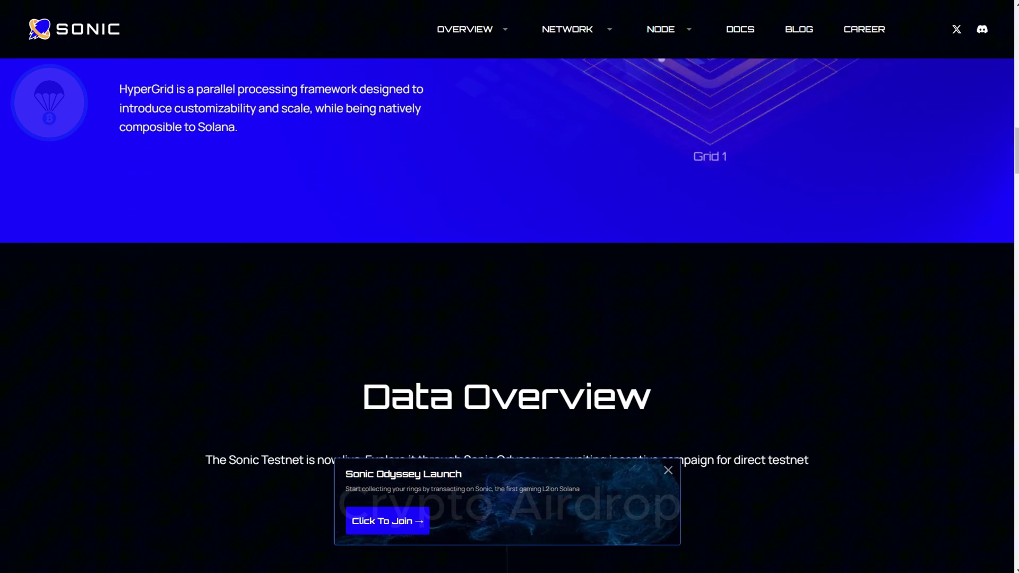
pyautogui.scroll(-5, 507, 316)
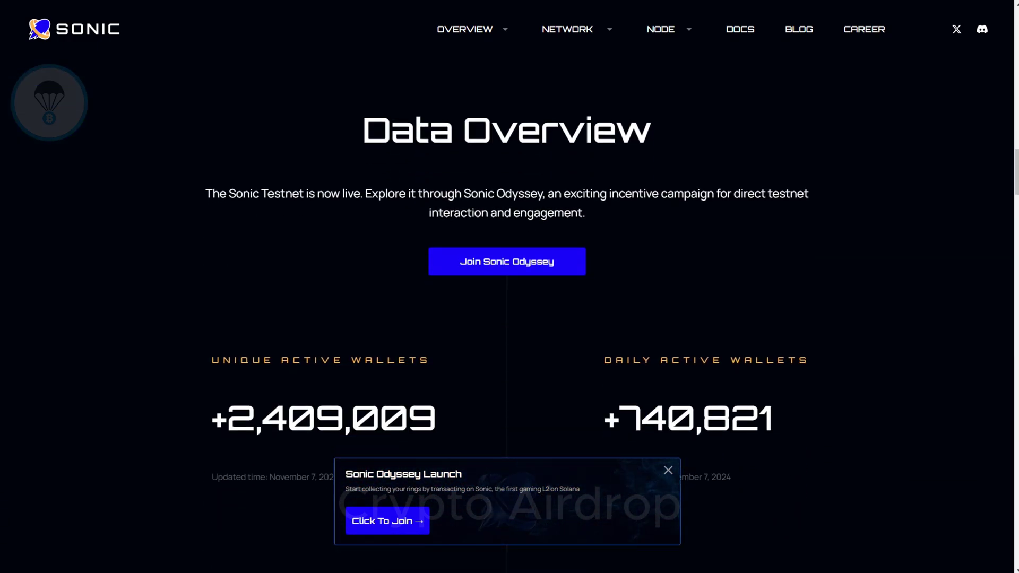
pyautogui.scroll(-4, 507, 317)
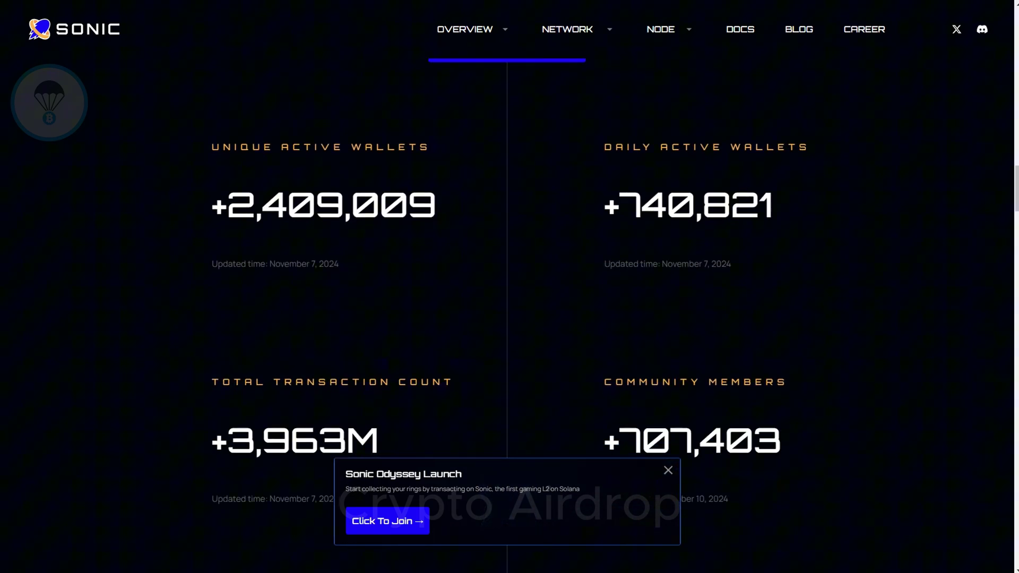
pyautogui.scroll(-1, 507, 317)
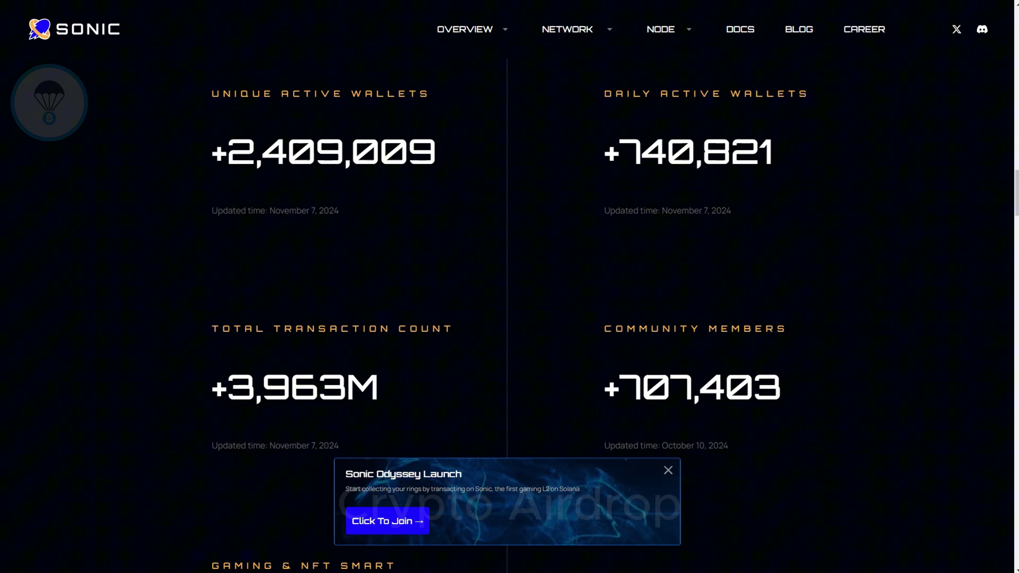
pyautogui.scroll(-5, 507, 316)
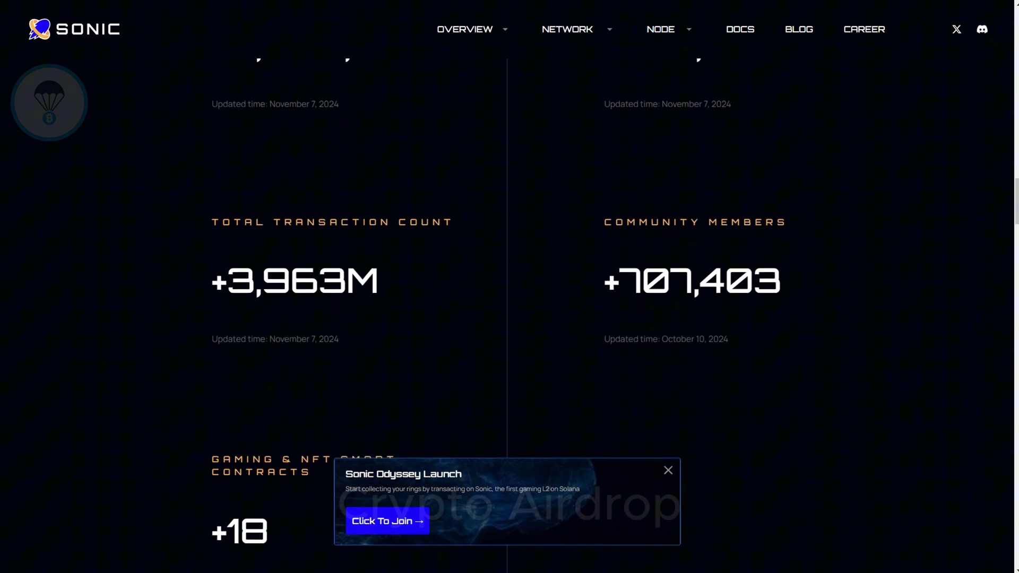
pyautogui.scroll(-1, 507, 317)
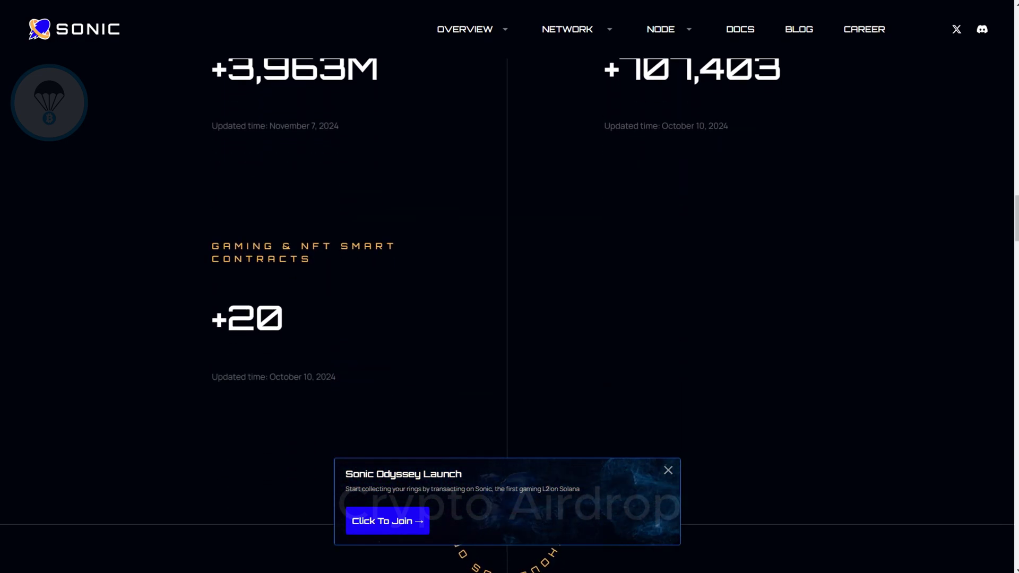
pyautogui.scroll(-1, 507, 317)
pyautogui.scroll(-1, 507, 316)
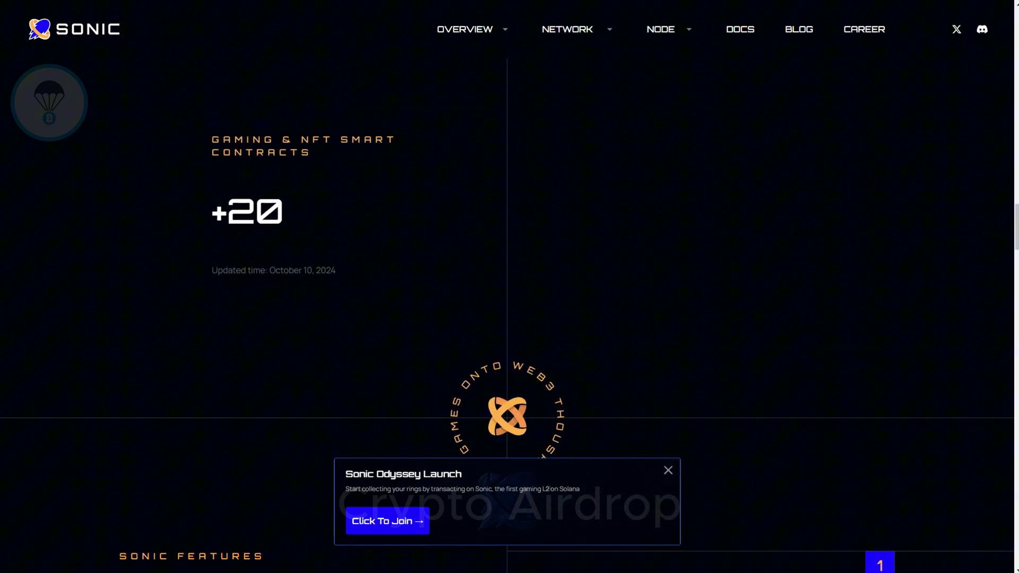
pyautogui.scroll(-5, 507, 317)
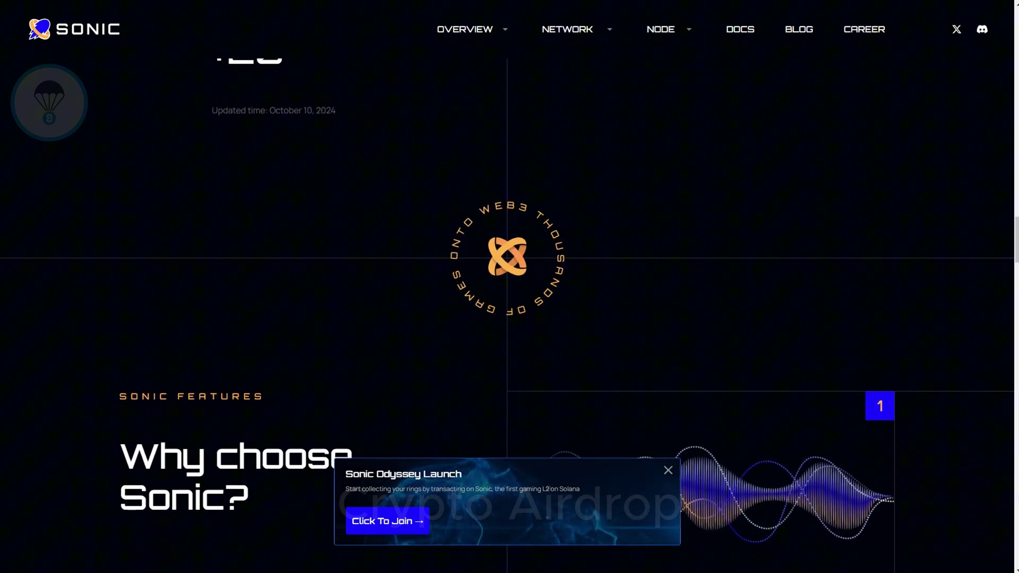
# Step: Scroll through the five Sonic feature cards
pyautogui.scroll(-1, 507, 317)
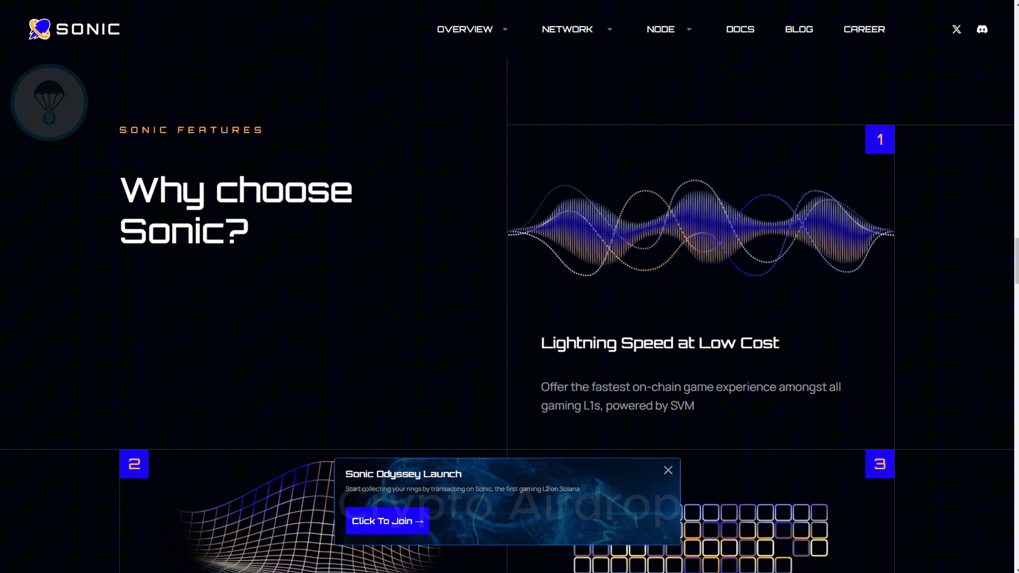
pyautogui.scroll(-1, 507, 316)
pyautogui.scroll(-1, 507, 317)
pyautogui.scroll(1, 507, 317)
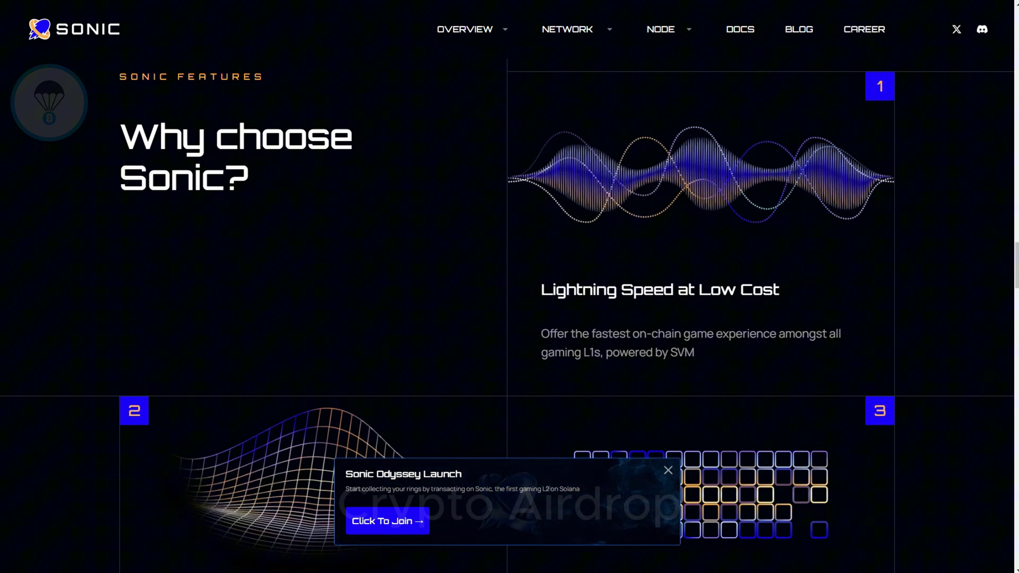
pyautogui.scroll(-1, 507, 317)
pyautogui.scroll(-2, 507, 317)
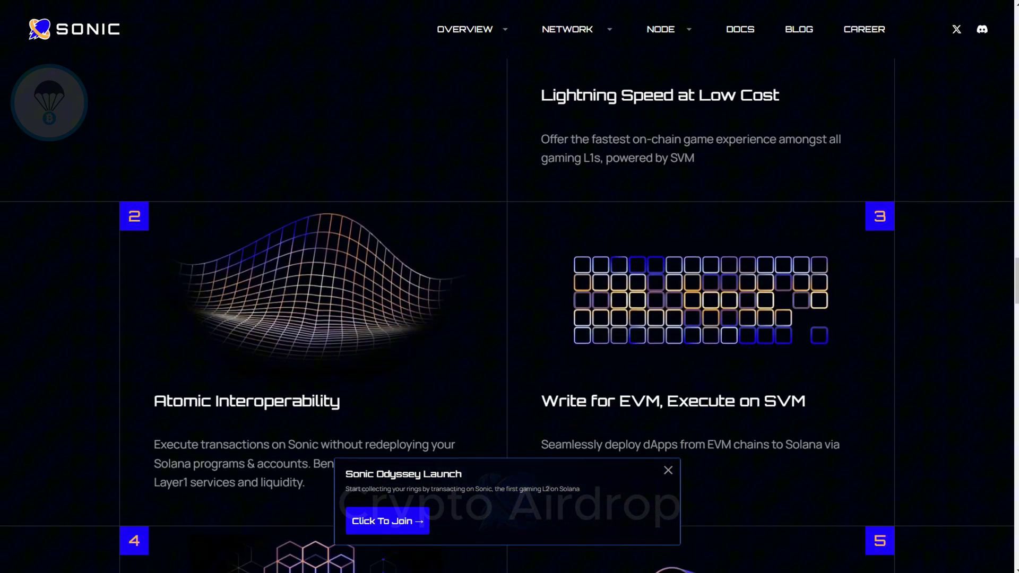
pyautogui.scroll(-2, 507, 317)
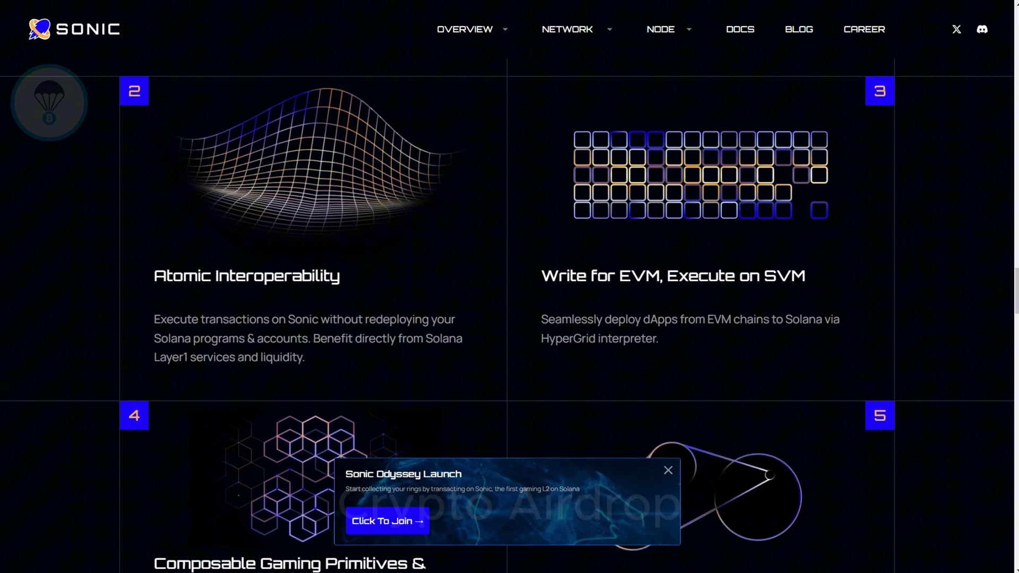
# Step: Continue past the RUSH: ECS Framework section down to Build on Sonic
pyautogui.scroll(-4, 507, 317)
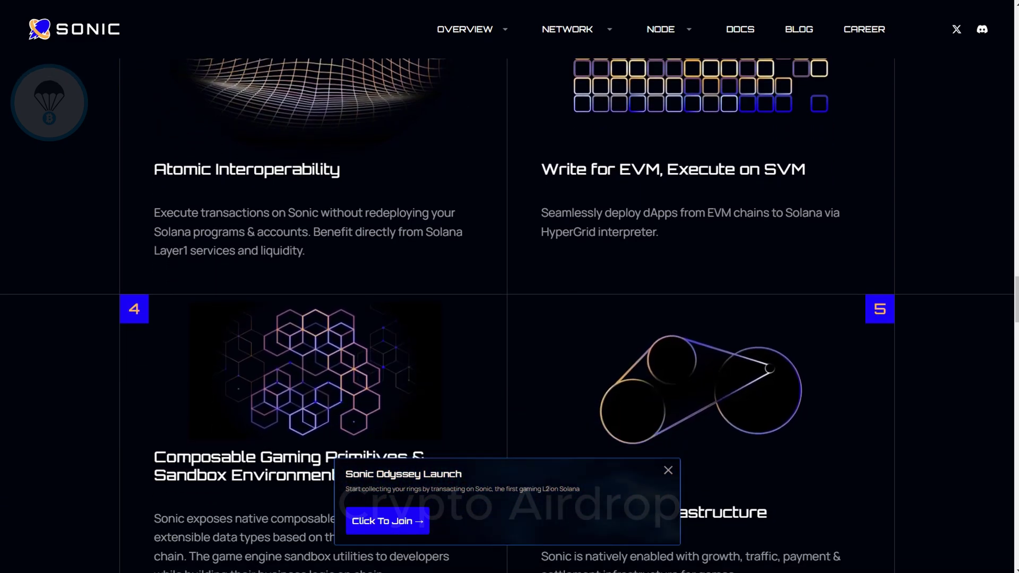
pyautogui.scroll(-1, 507, 317)
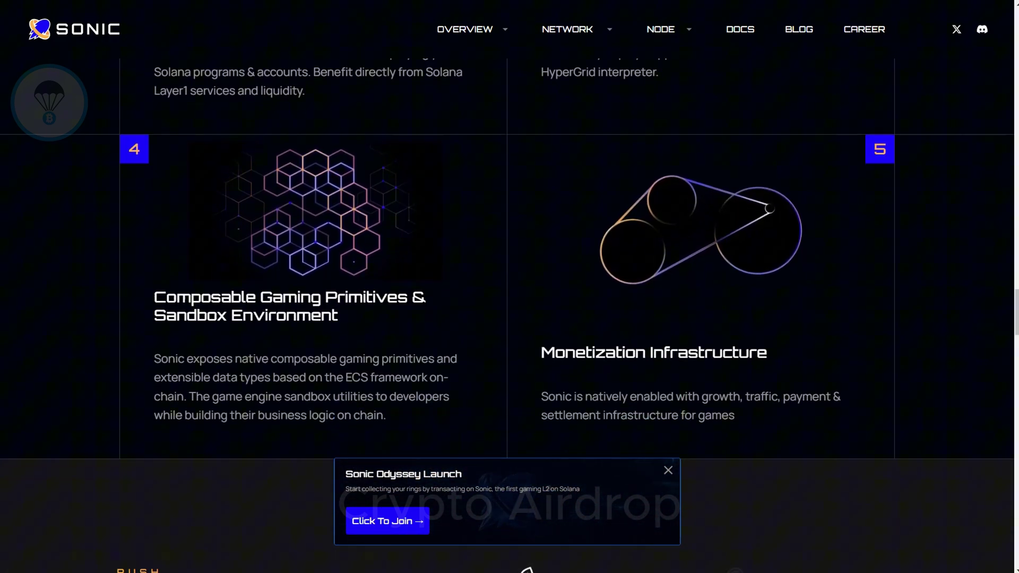
pyautogui.scroll(-5, 507, 317)
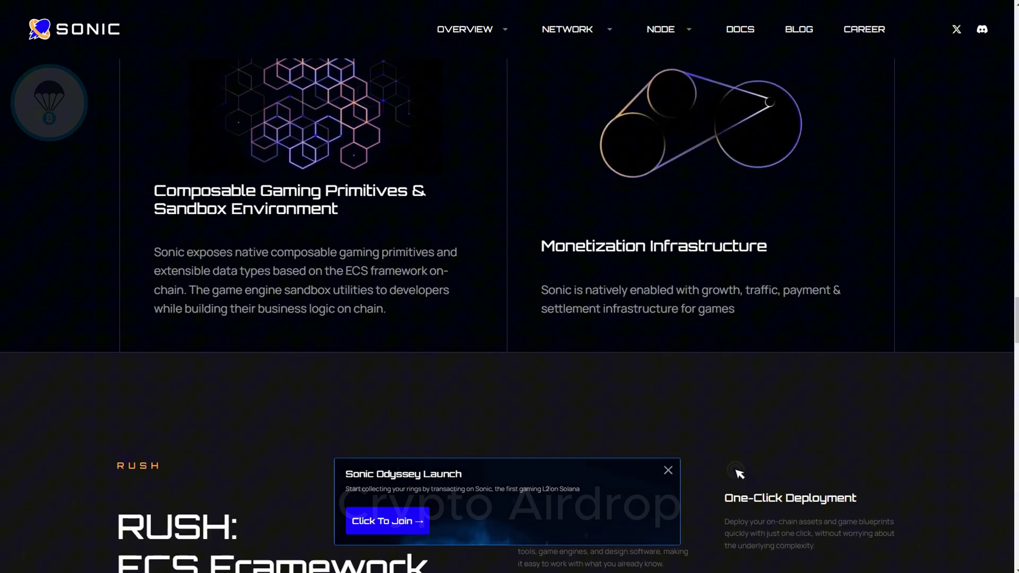
pyautogui.scroll(-3, 507, 317)
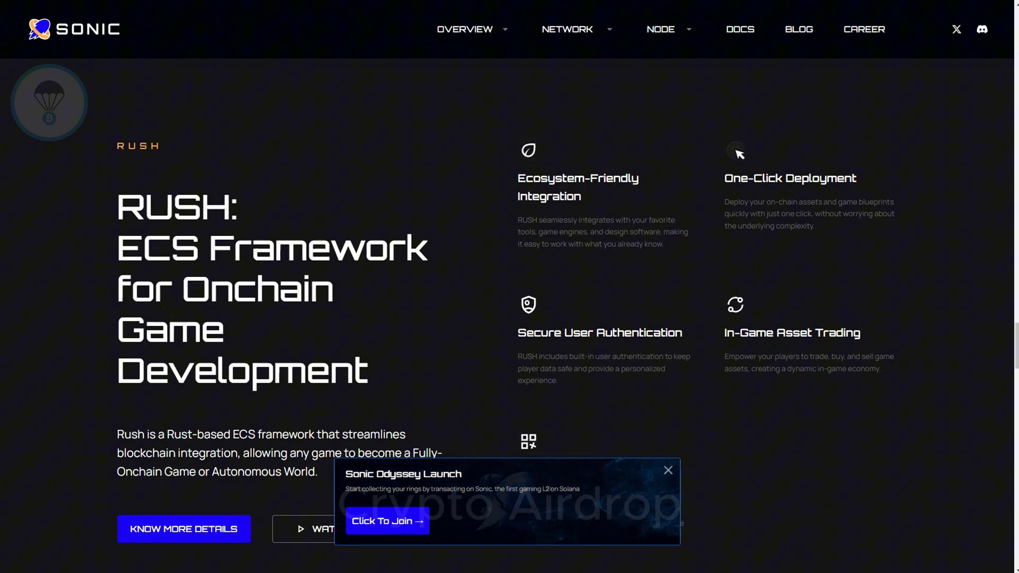
pyautogui.scroll(-4, 507, 317)
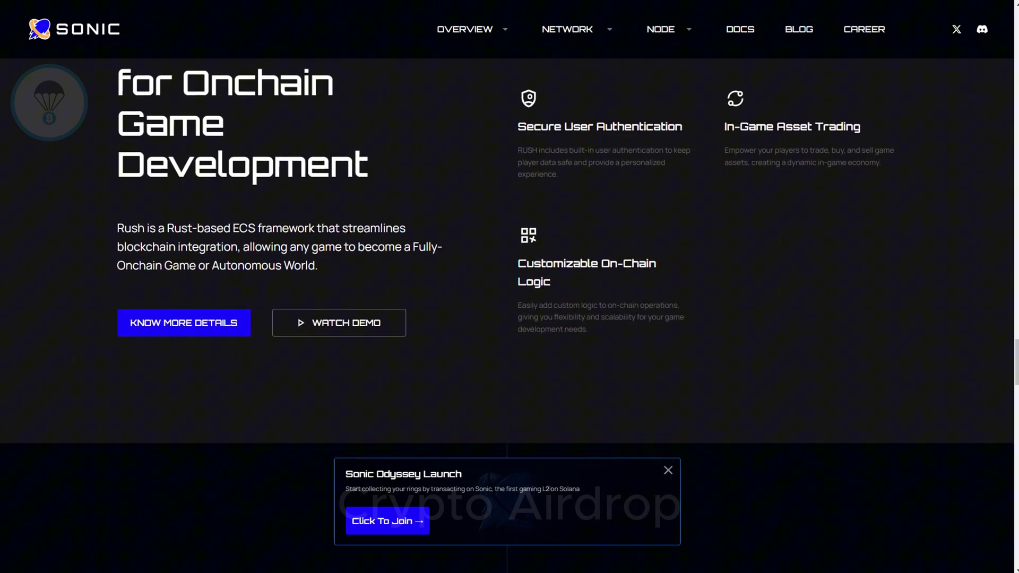
pyautogui.scroll(-6, 507, 317)
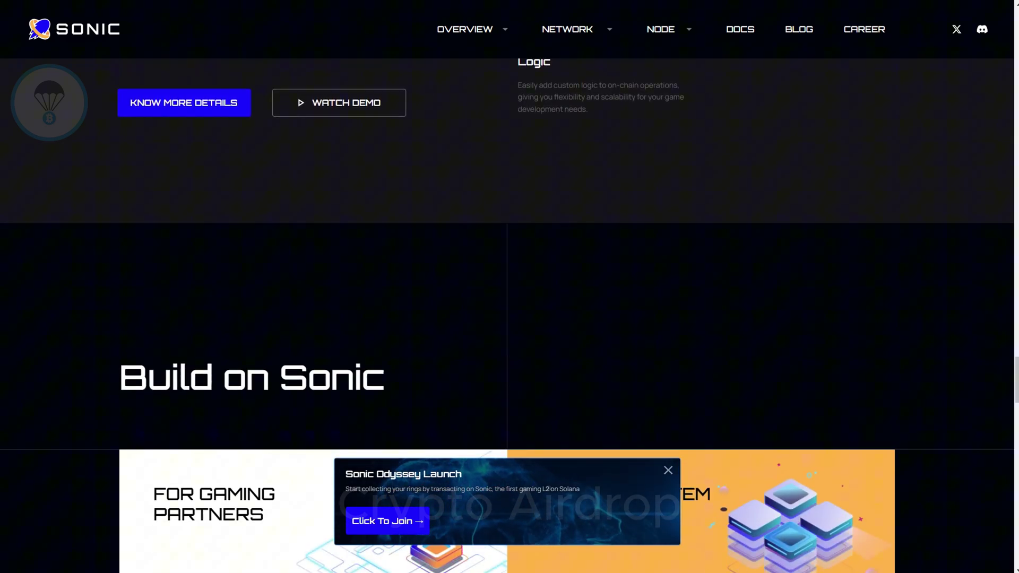
pyautogui.scroll(-2, 507, 317)
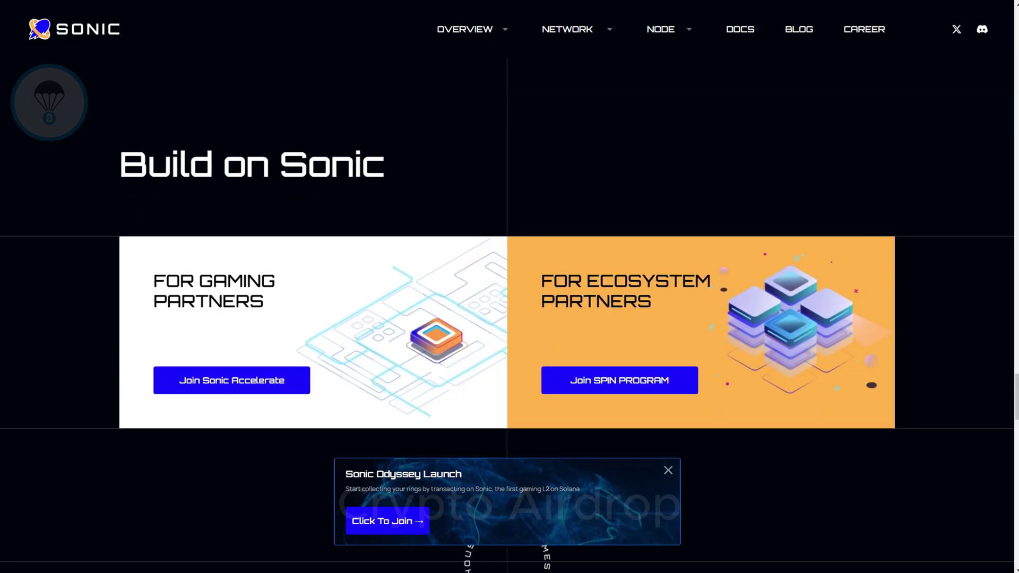
pyautogui.scroll(-1, 507, 317)
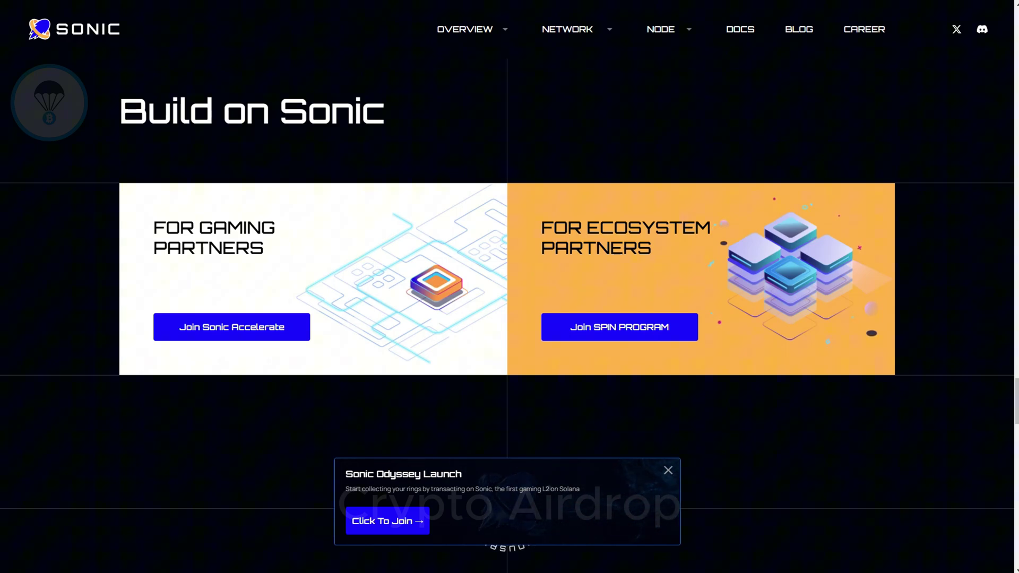
pyautogui.scroll(-4, 507, 317)
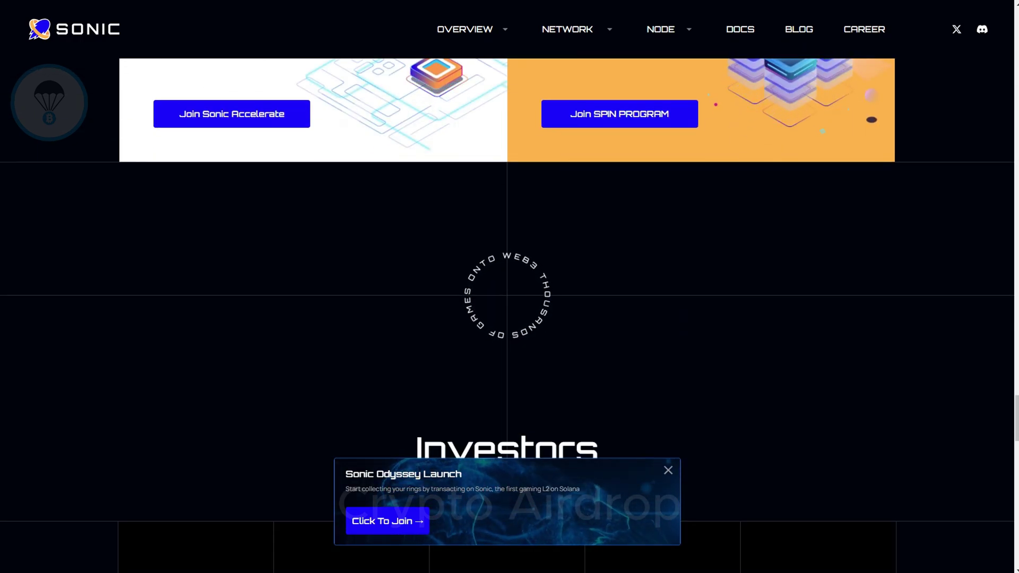
pyautogui.scroll(-2, 507, 317)
pyautogui.scroll(-5, 507, 317)
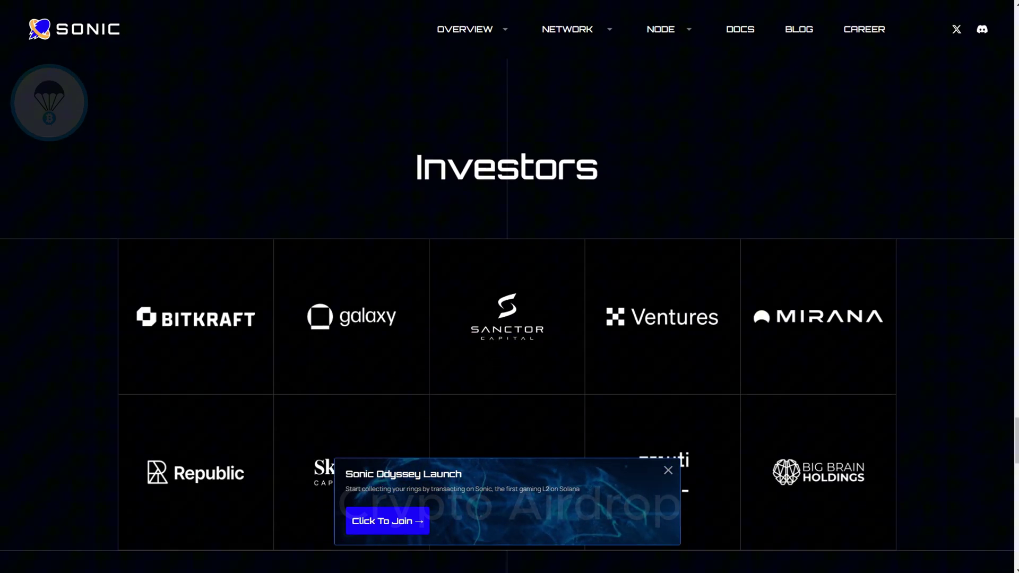
pyautogui.scroll(-1, 507, 316)
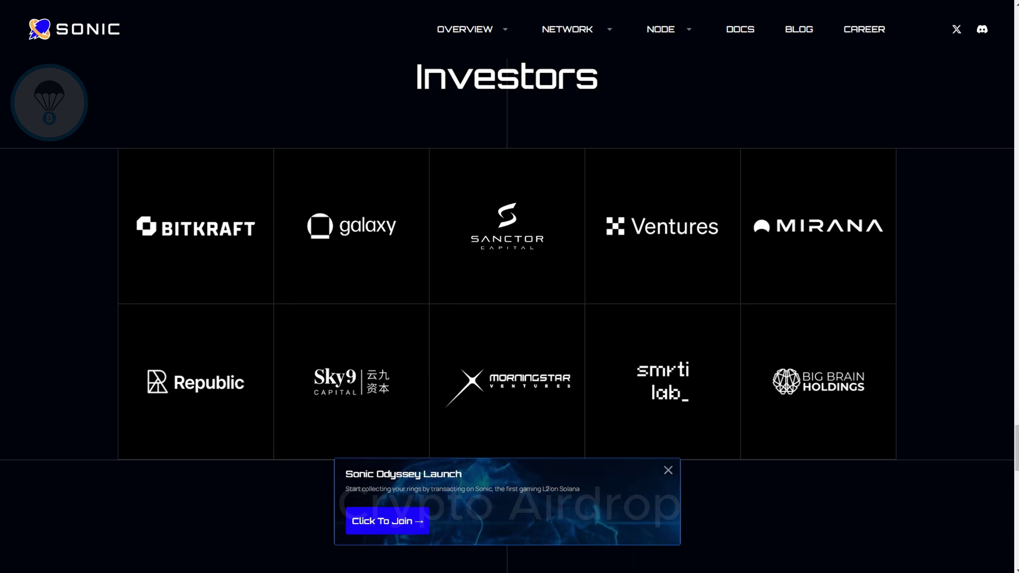
pyautogui.scroll(-7, 506, 317)
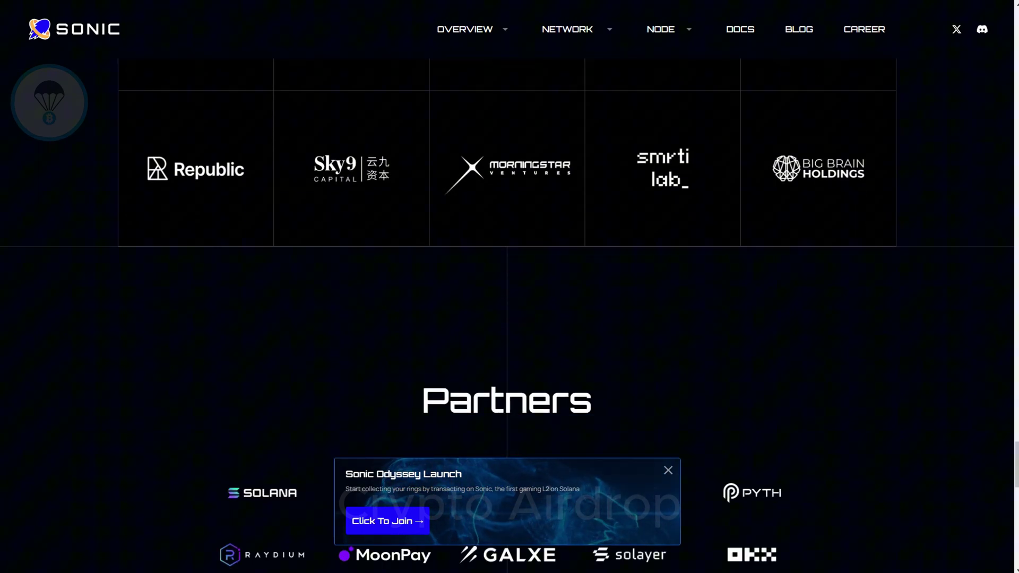
pyautogui.scroll(-1, 507, 317)
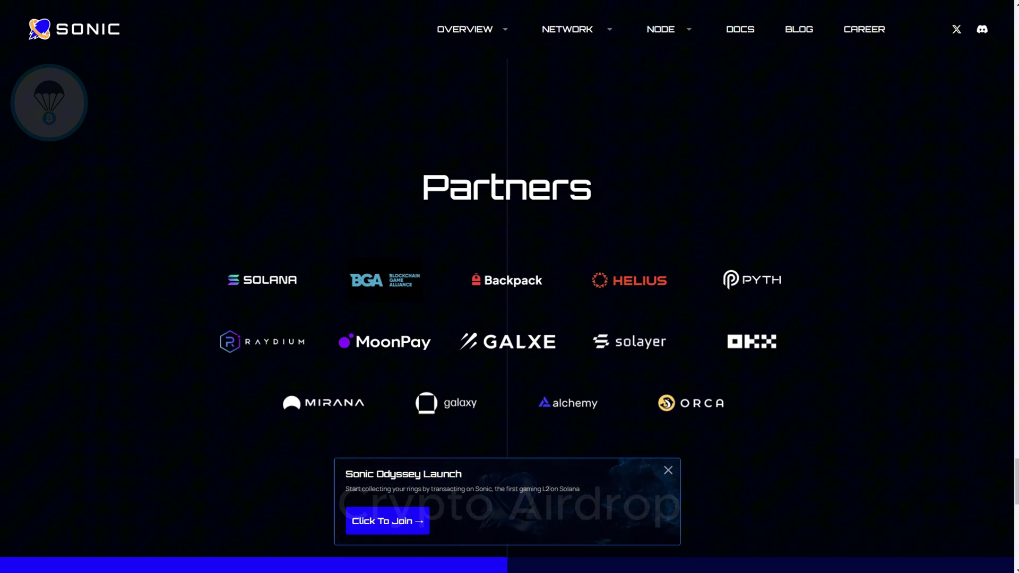
pyautogui.scroll(-7, 507, 317)
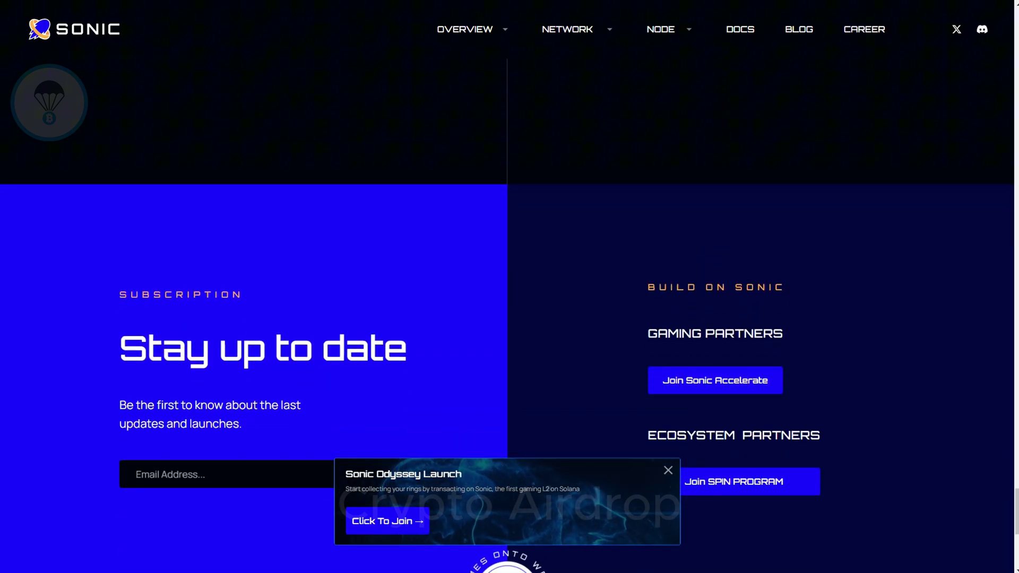
pyautogui.scroll(-1, 507, 317)
pyautogui.scroll(-1, 507, 317)
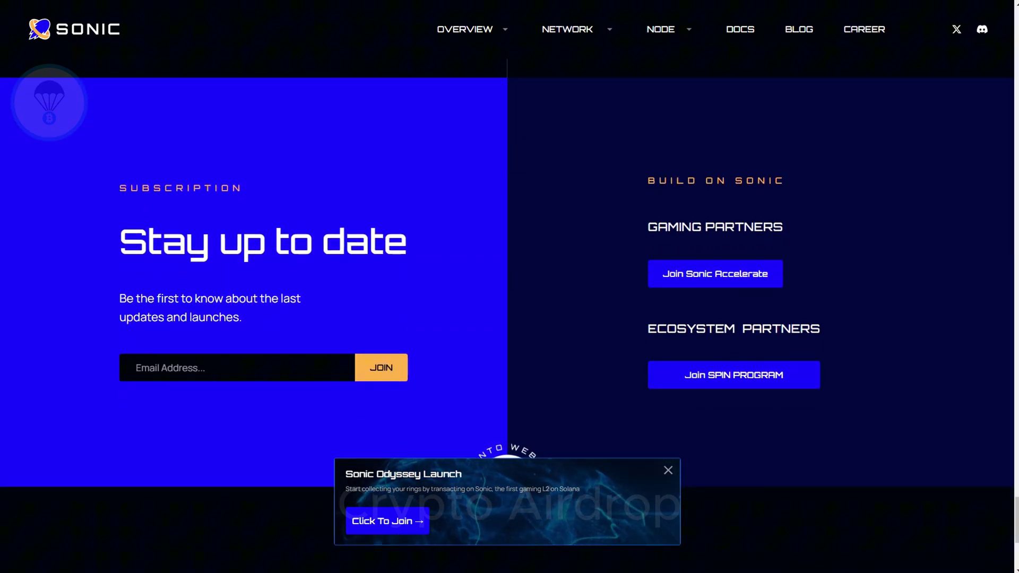
pyautogui.scroll(-1, 507, 317)
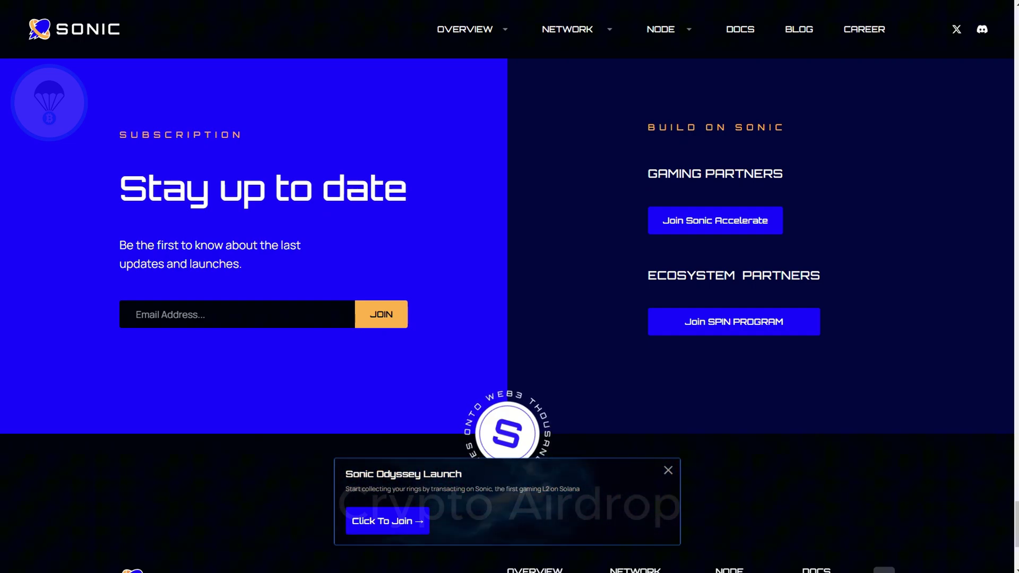
pyautogui.scroll(-4, 507, 317)
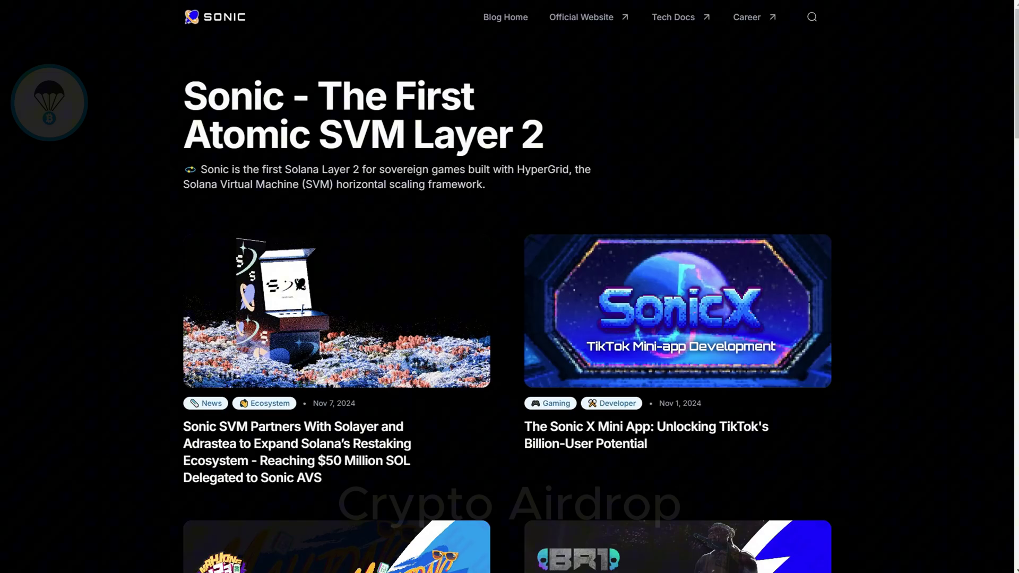
# Step: Scroll the blog list down to August 2024 posts like HyperFuse Guardian Nodes and How Hypergrid Works
pyautogui.scroll(-2, 509, 298)
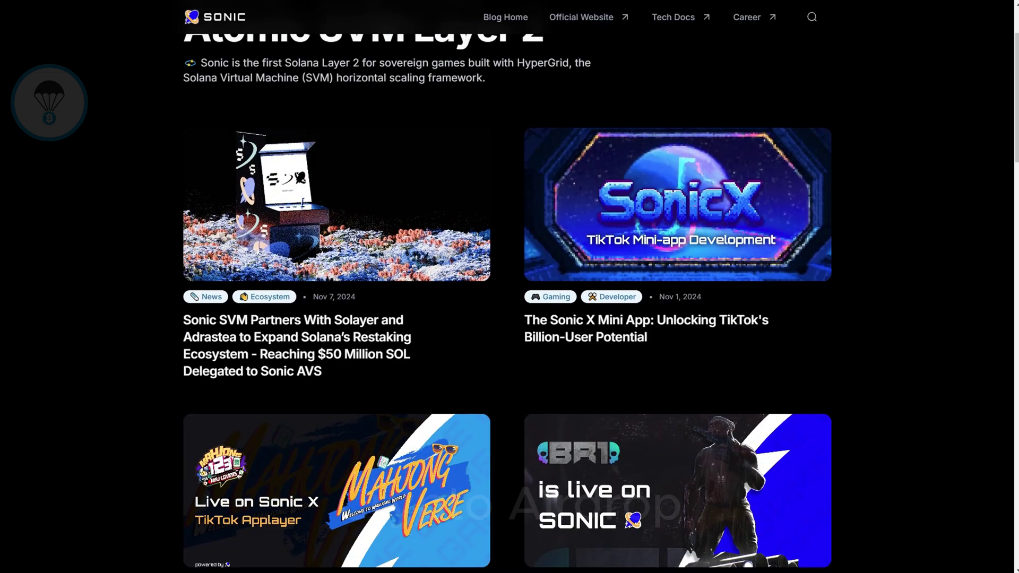
pyautogui.scroll(-2, 509, 297)
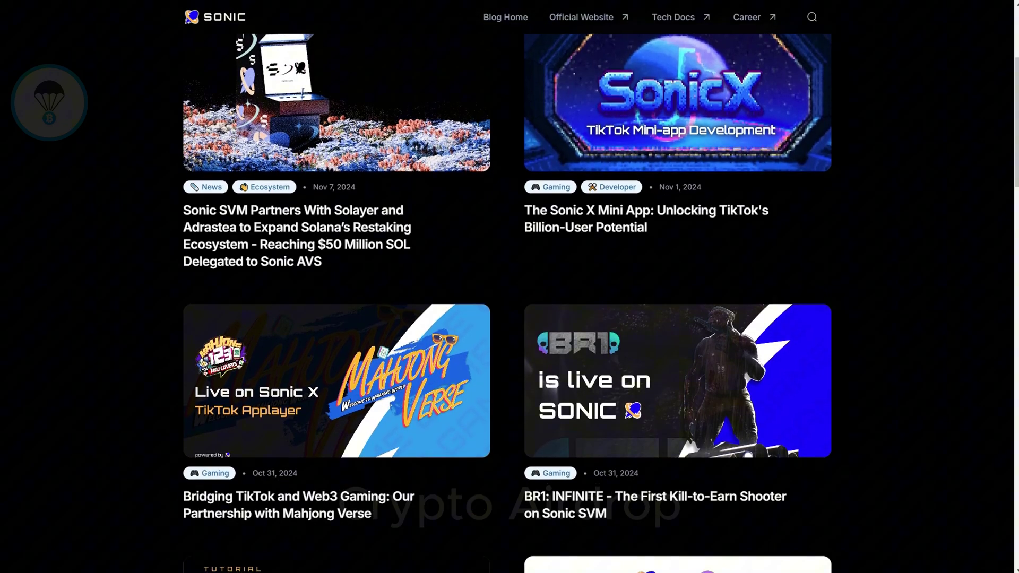
pyautogui.scroll(-1, 510, 297)
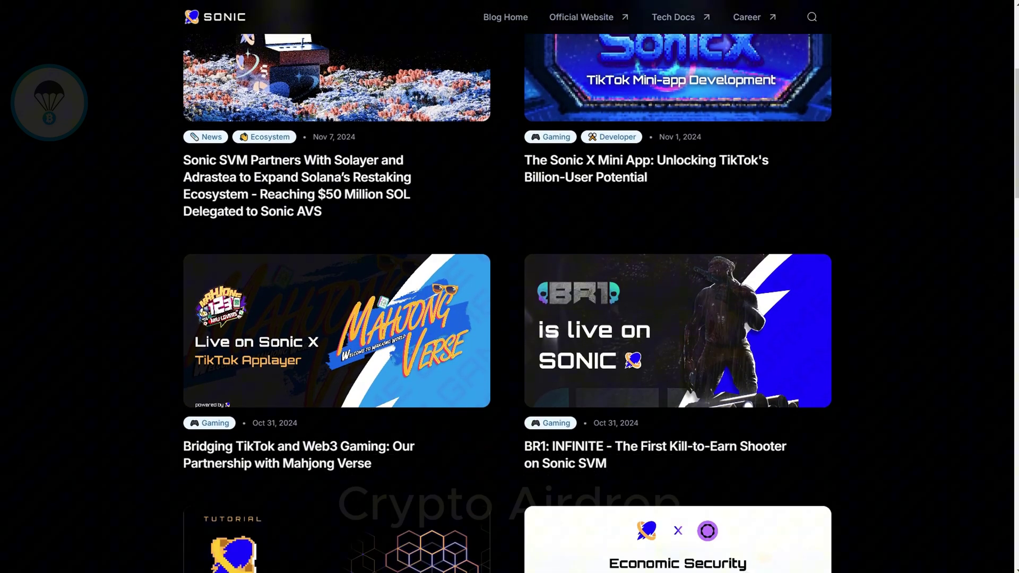
pyautogui.scroll(-1, 510, 297)
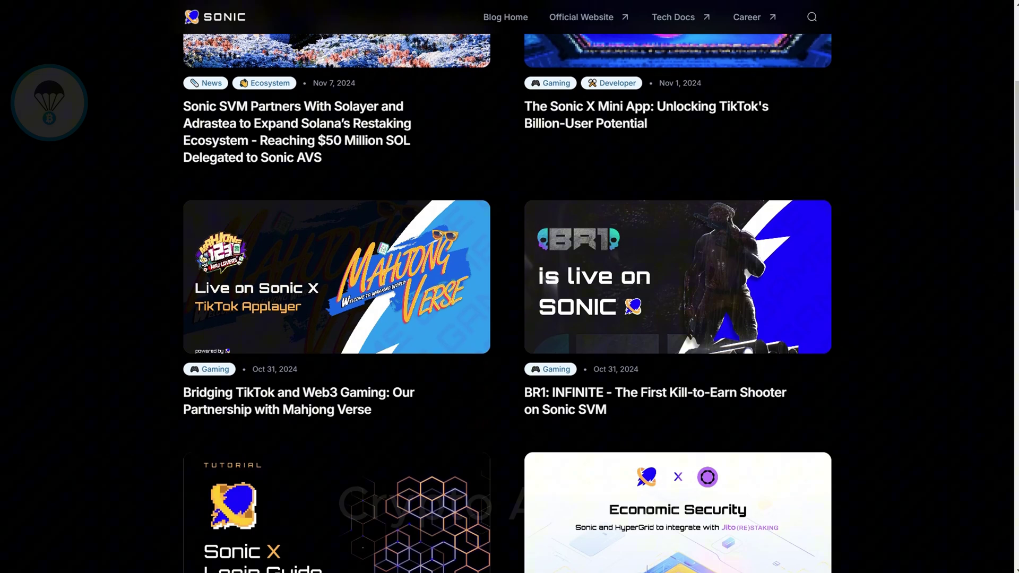
pyautogui.scroll(-1, 509, 297)
pyautogui.scroll(-2, 510, 297)
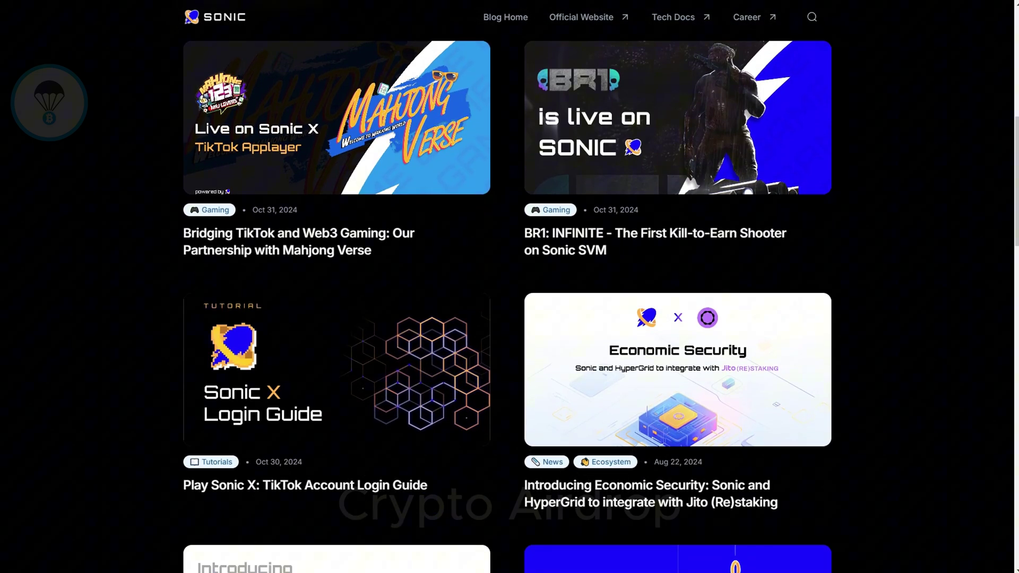
pyautogui.scroll(-1, 509, 298)
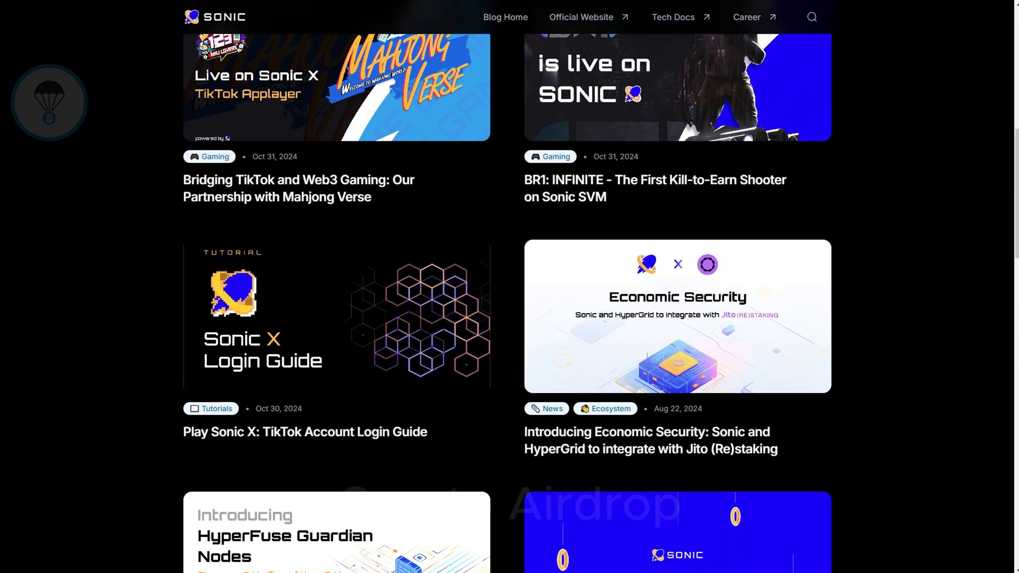
pyautogui.scroll(-2, 509, 297)
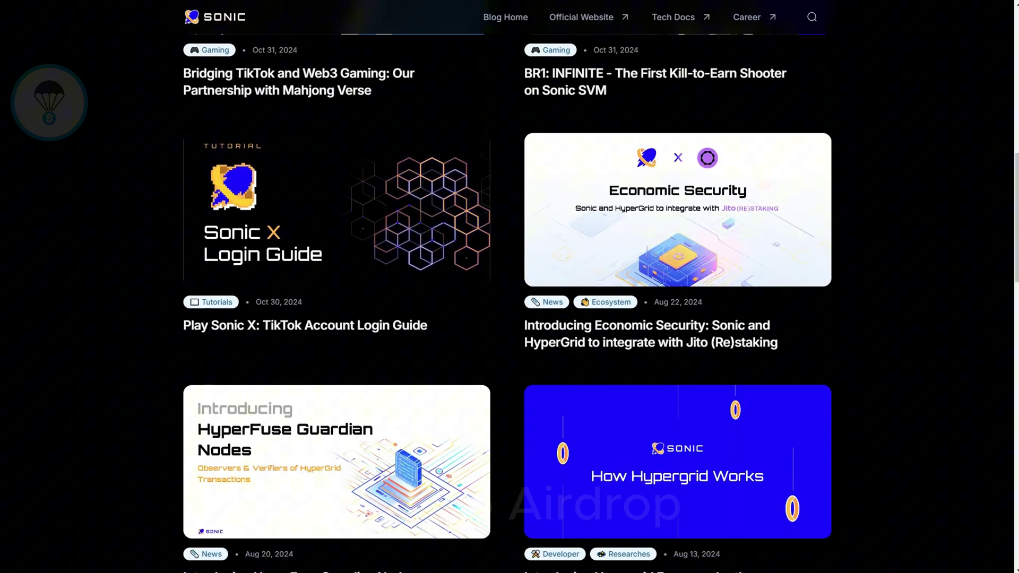
pyautogui.scroll(-1, 509, 297)
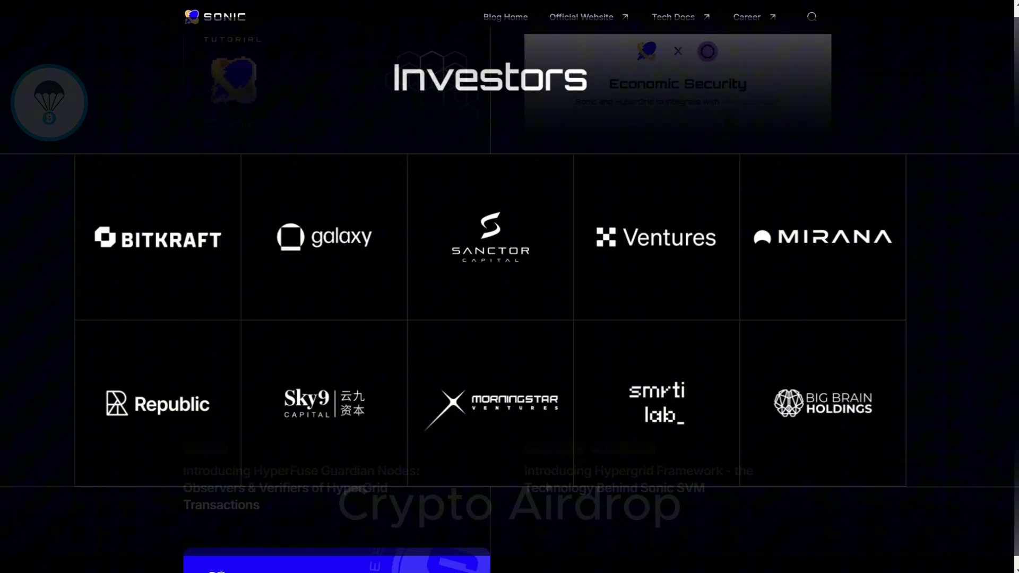
pyautogui.scroll(-2, 509, 298)
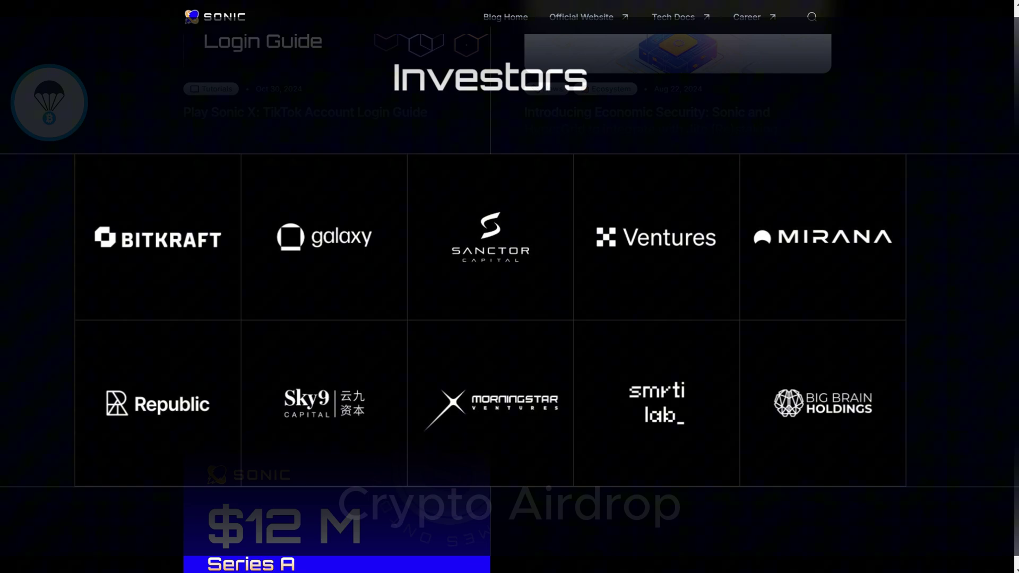
pyautogui.scroll(-2, 510, 297)
pyautogui.scroll(-3, 510, 297)
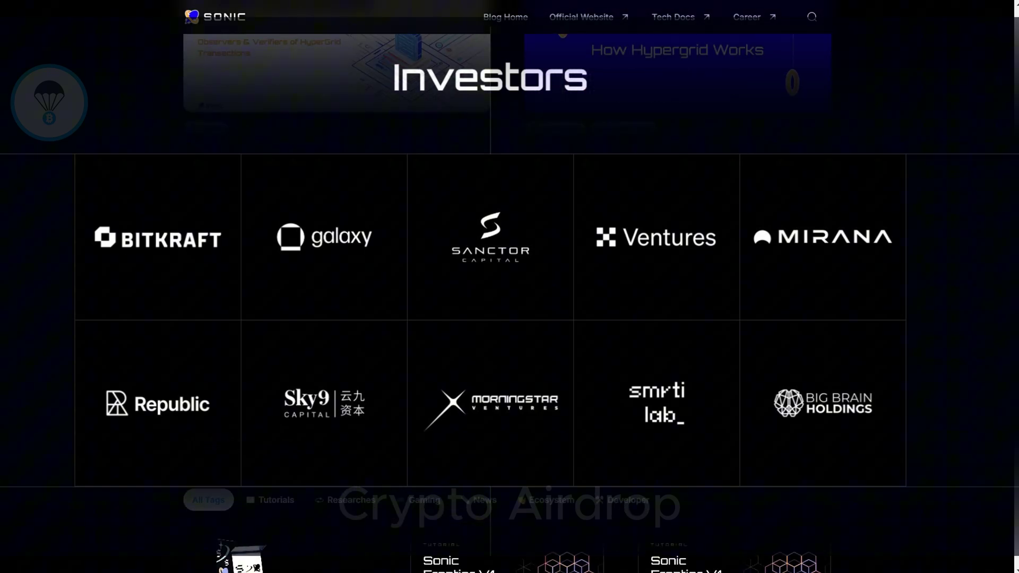
pyautogui.scroll(-2, 510, 297)
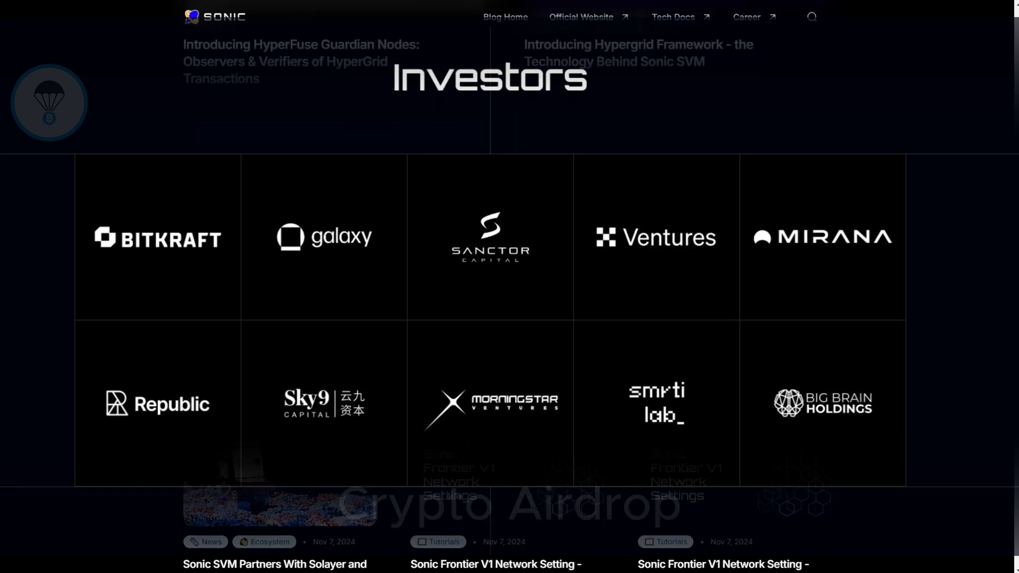
pyautogui.scroll(-1, 509, 298)
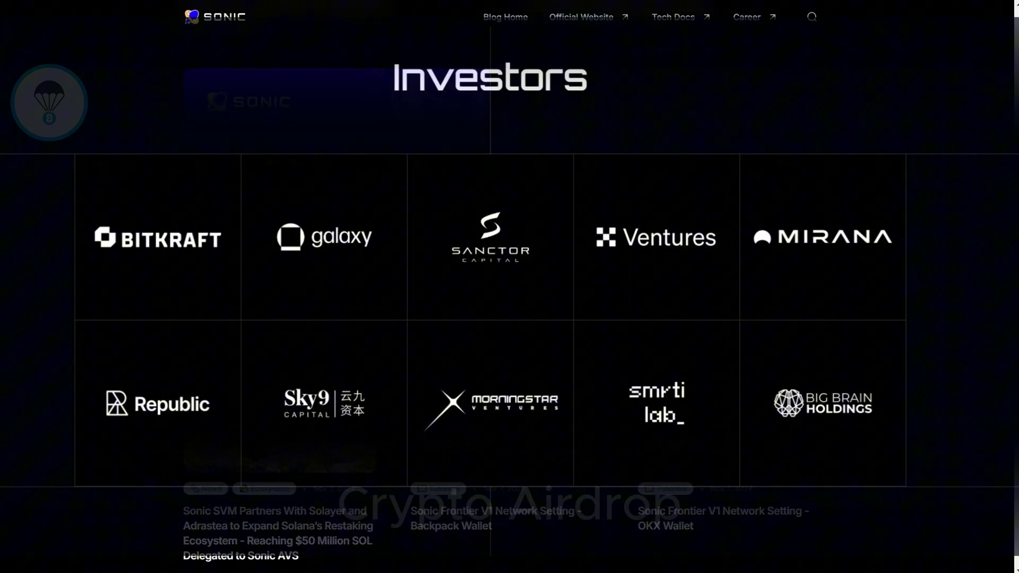
pyautogui.scroll(-2, 510, 297)
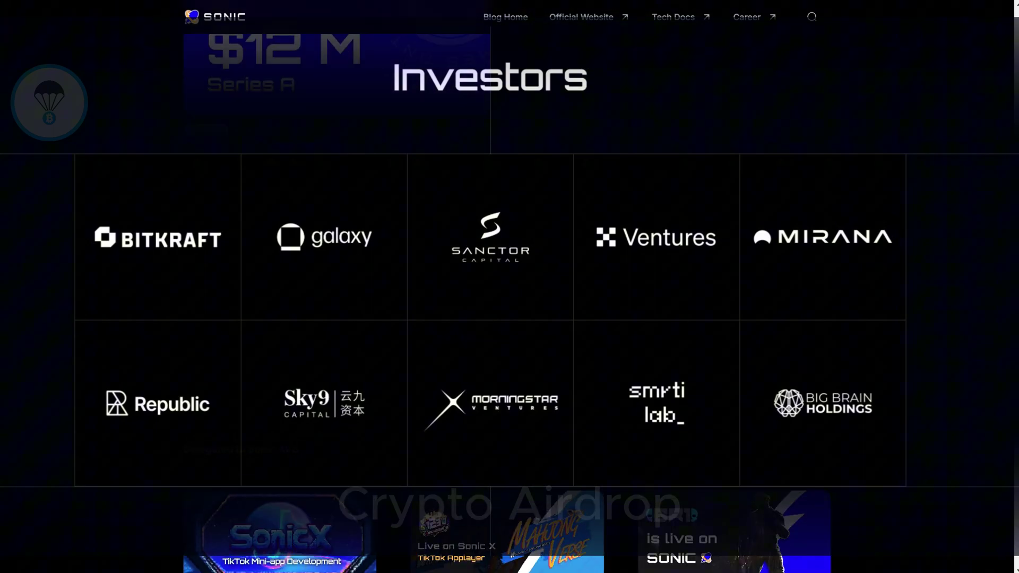
pyautogui.scroll(-2, 510, 297)
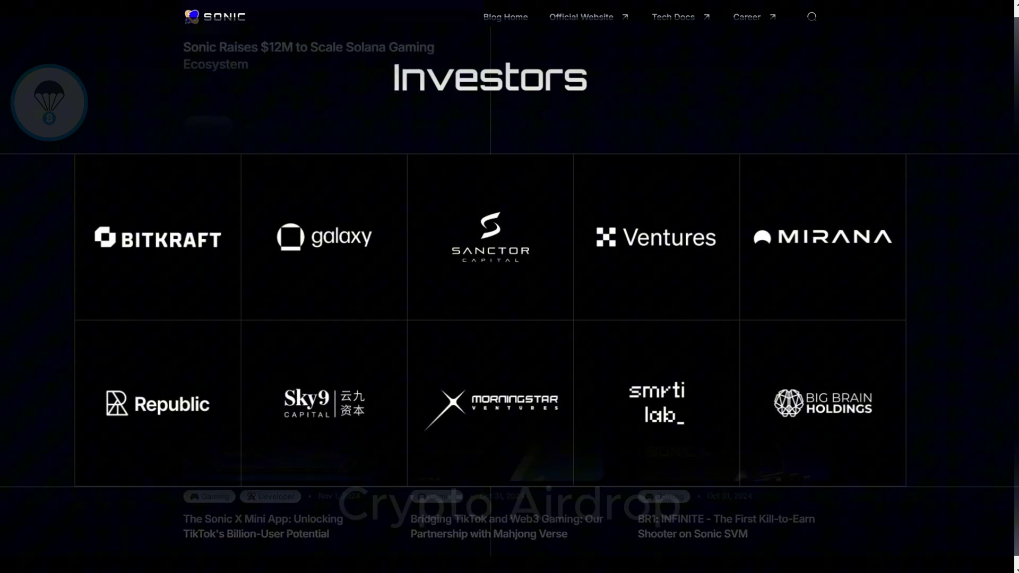
pyautogui.scroll(-6, 509, 297)
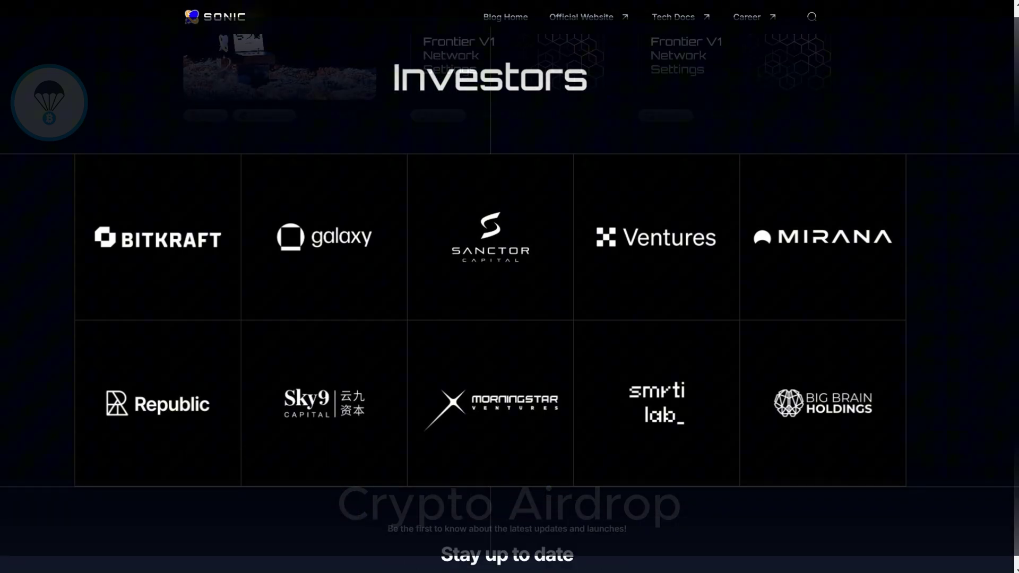
pyautogui.scroll(-2, 509, 297)
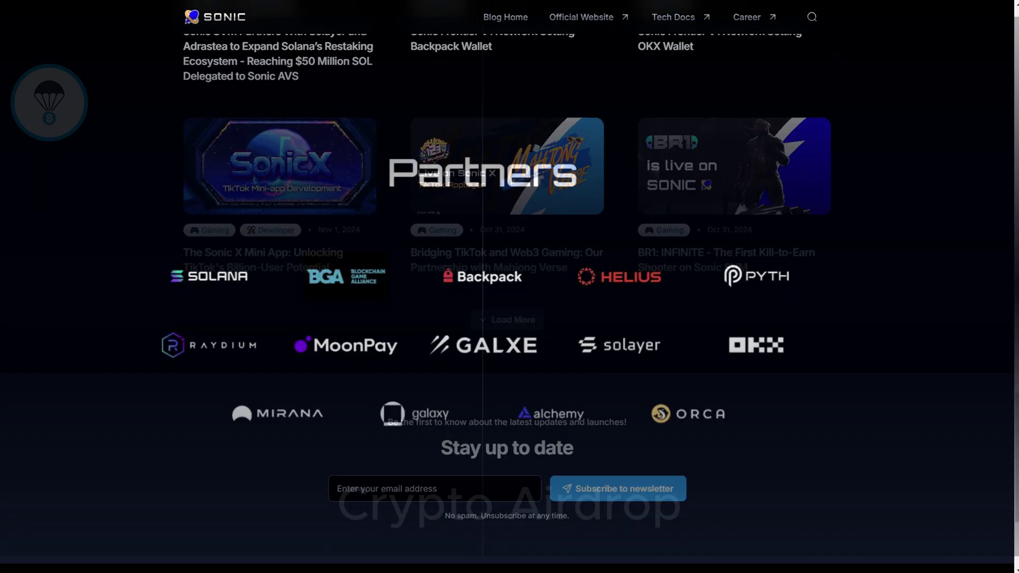
pyautogui.scroll(6, 510, 297)
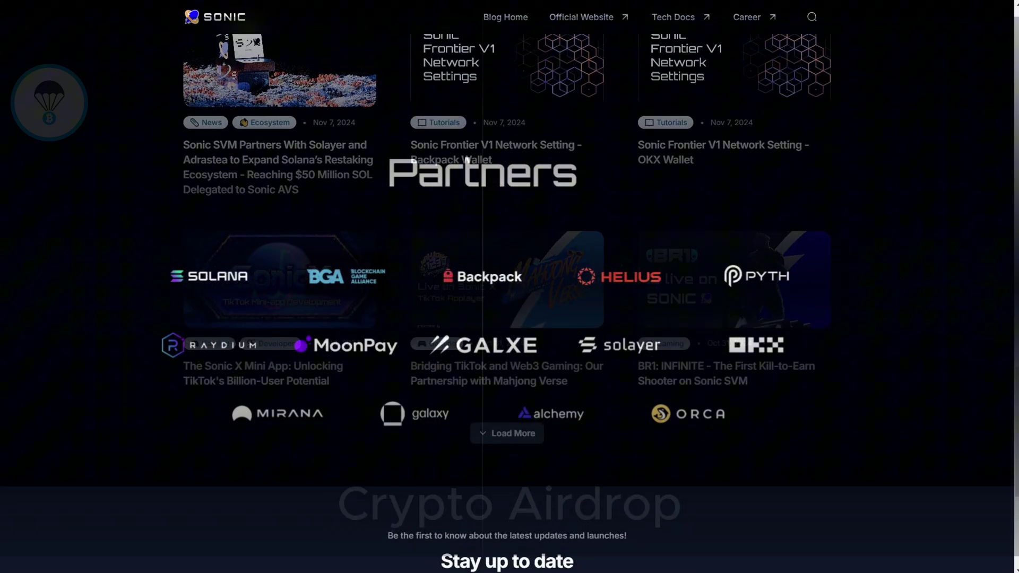
# Step: Scroll down the page on the way to the Sonic Odyssey campaign site
pyautogui.scroll(-1, 510, 297)
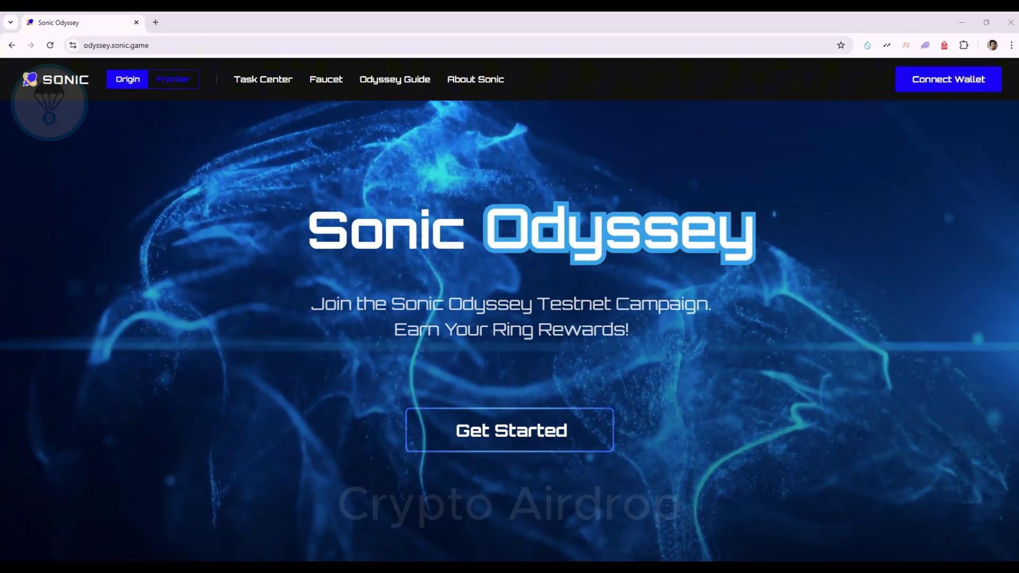
pyautogui.click(944, 45)
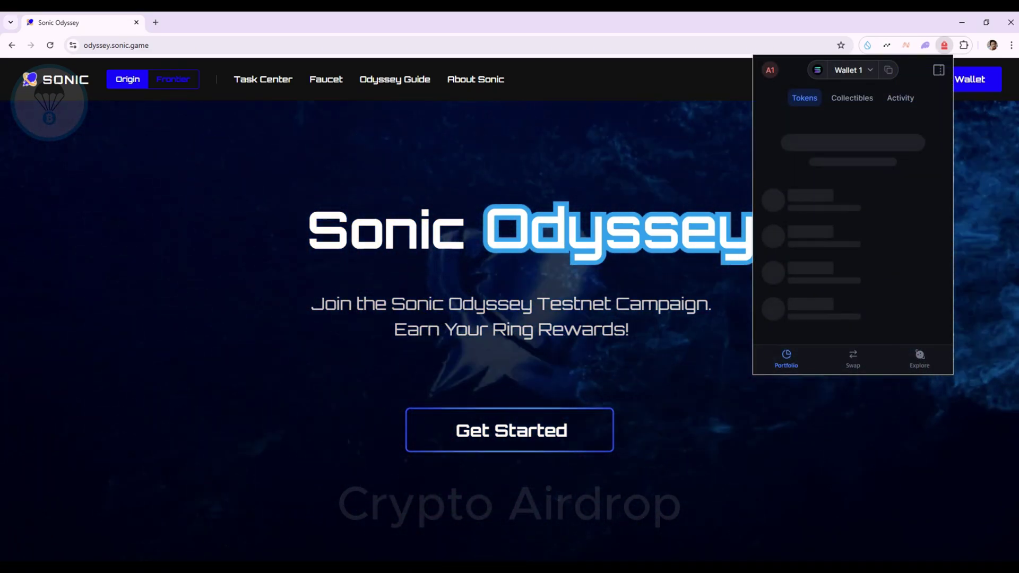
pyautogui.click(770, 70)
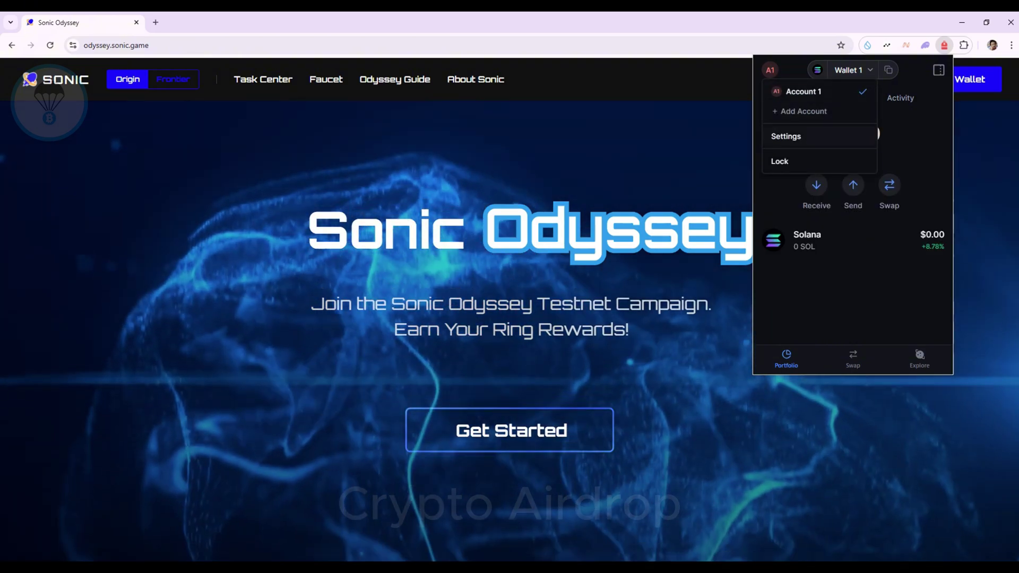
pyautogui.click(786, 136)
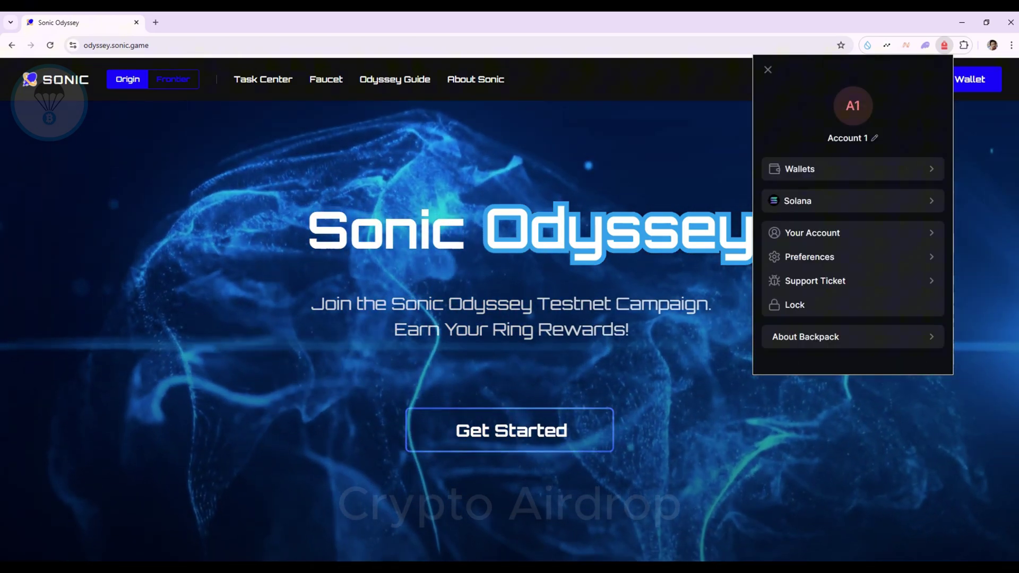
pyautogui.click(798, 200)
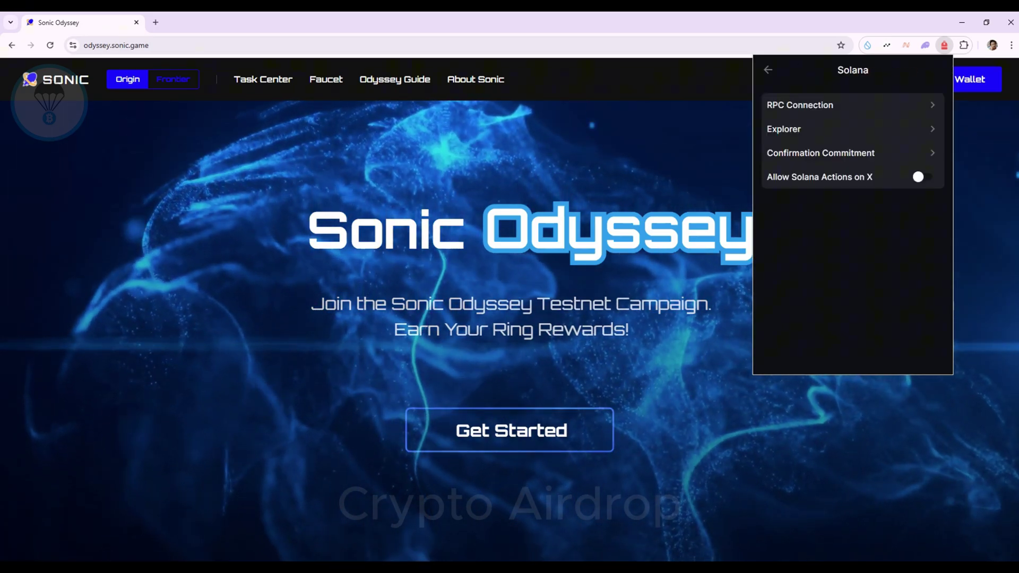
pyautogui.click(800, 105)
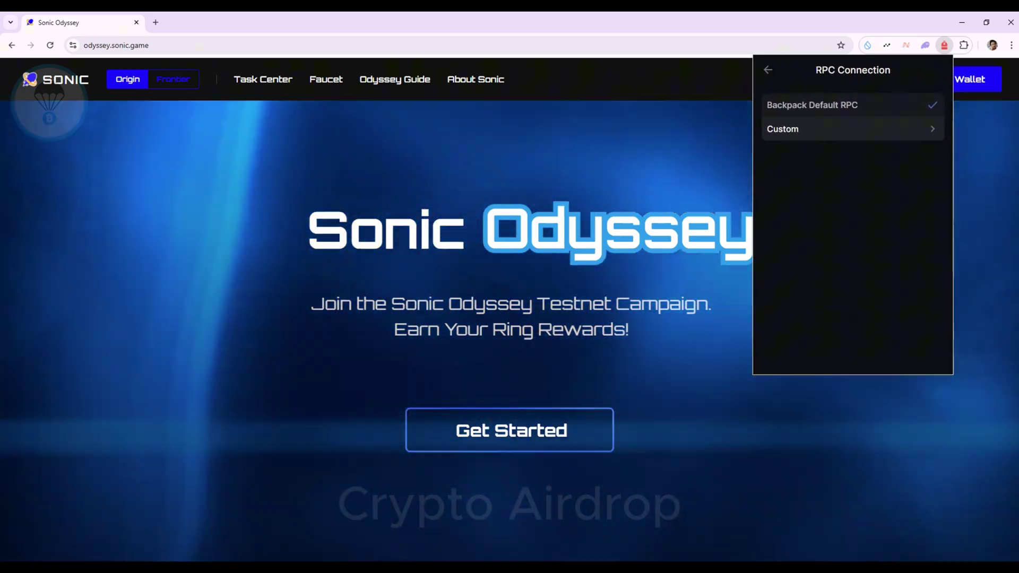
pyautogui.click(791, 128)
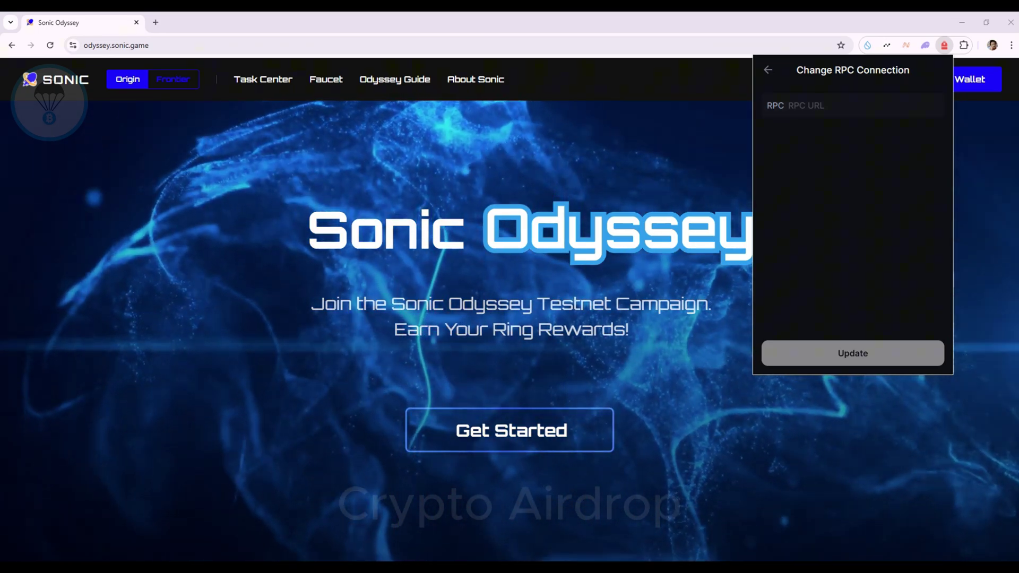
pyautogui.write('https://devnet.sonic.game/')
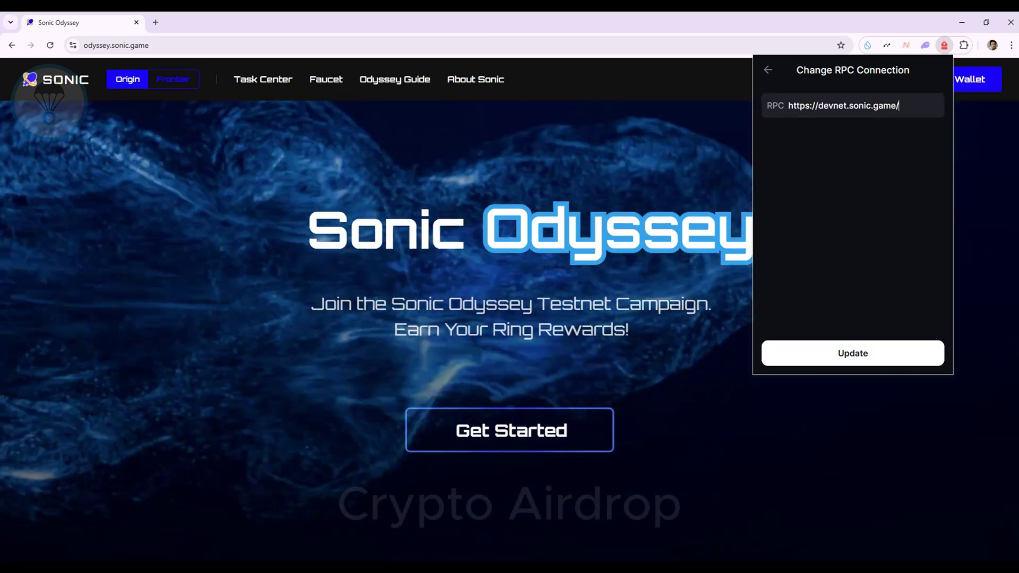
pyautogui.press('BackSpace')
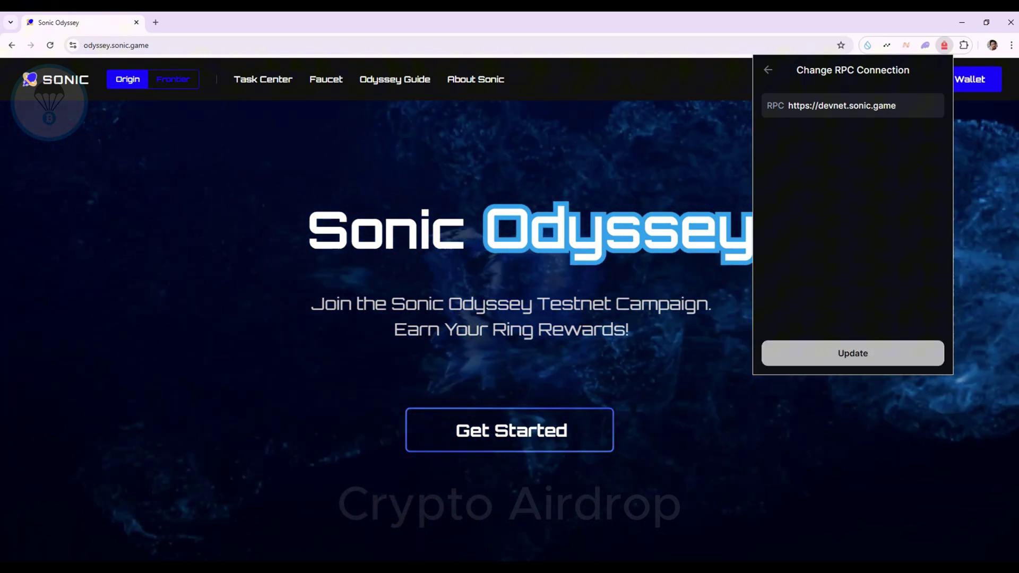
pyautogui.press('Return')
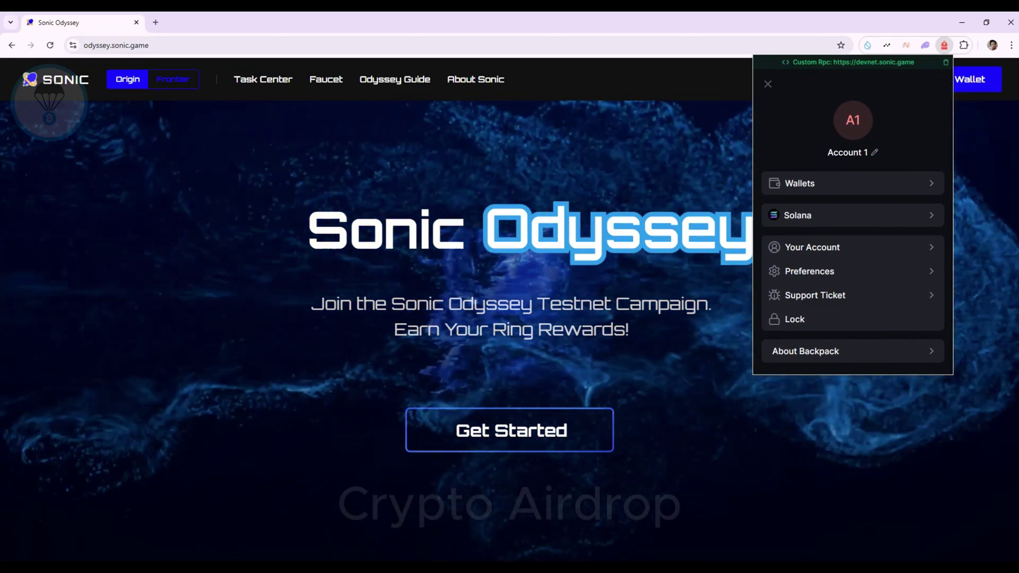
# Step: Close the wallet popup, then connect Backpack to Sonic Odyssey, approving the connection and sign-in
pyautogui.press('Escape')
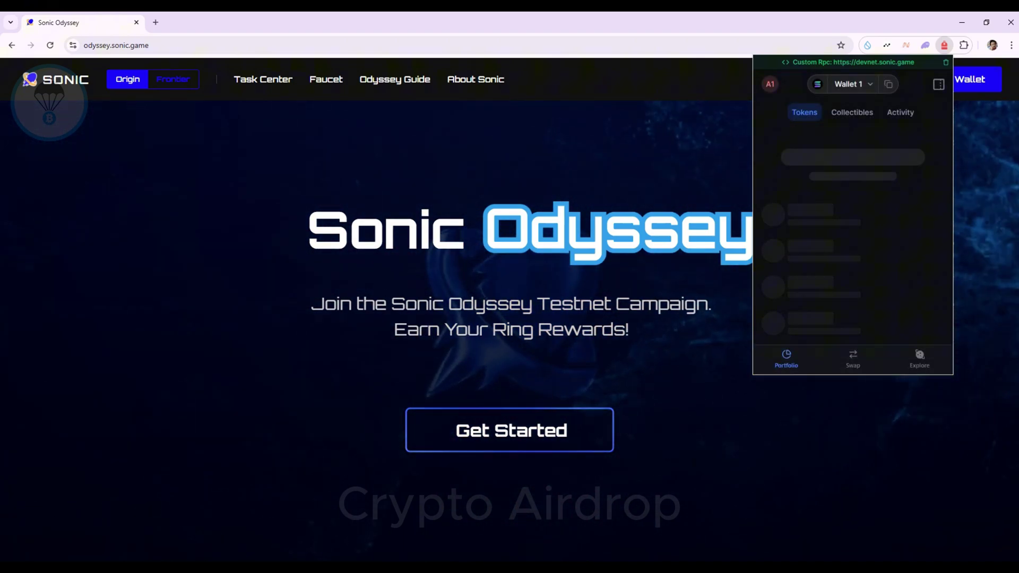
pyautogui.press('Escape')
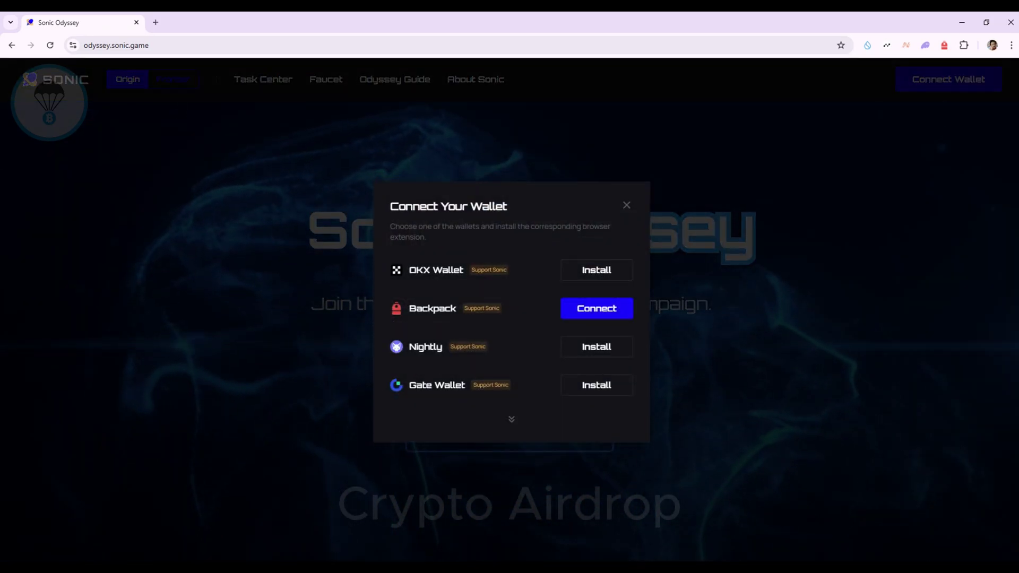
pyautogui.press('Return')
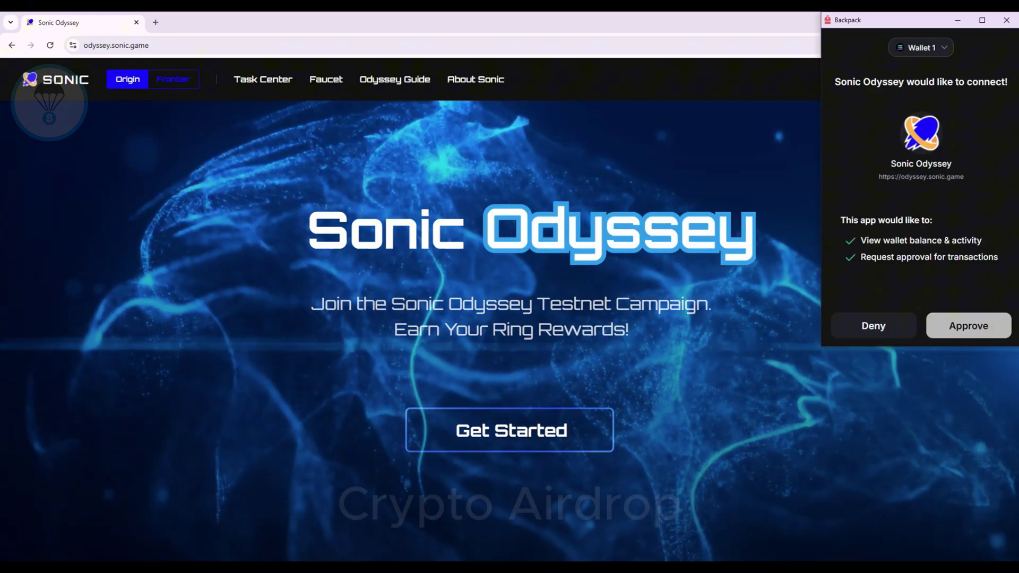
pyautogui.click(967, 325)
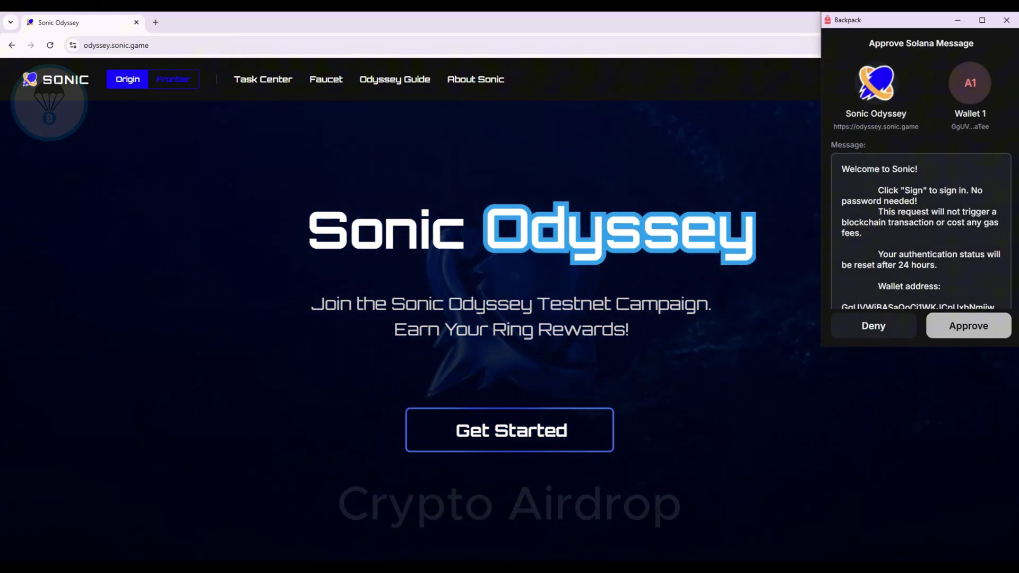
pyautogui.click(969, 325)
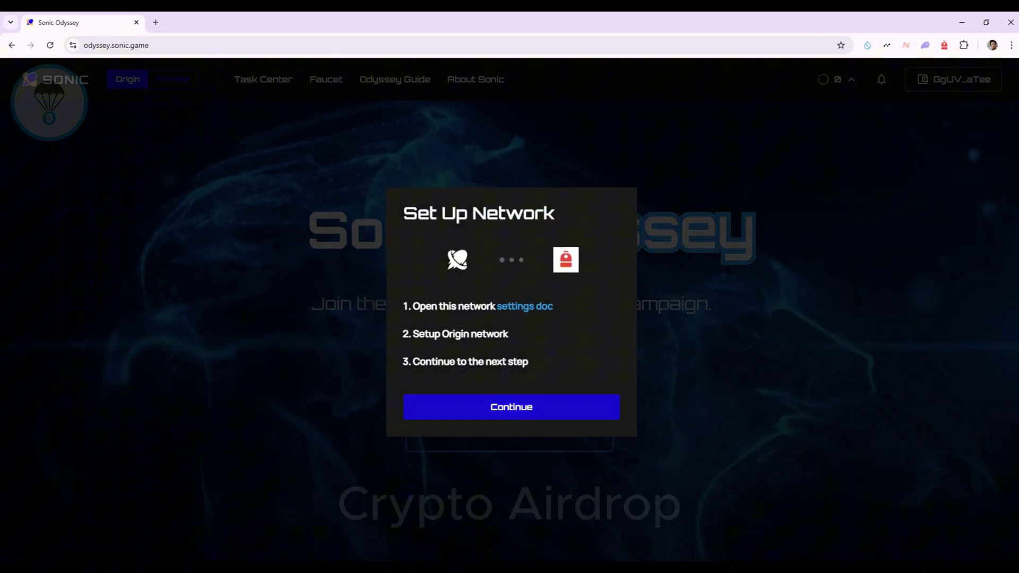
# Step: Finish the network setup and browse the Task Center's One-time and Everyday task cards
pyautogui.press('Return')
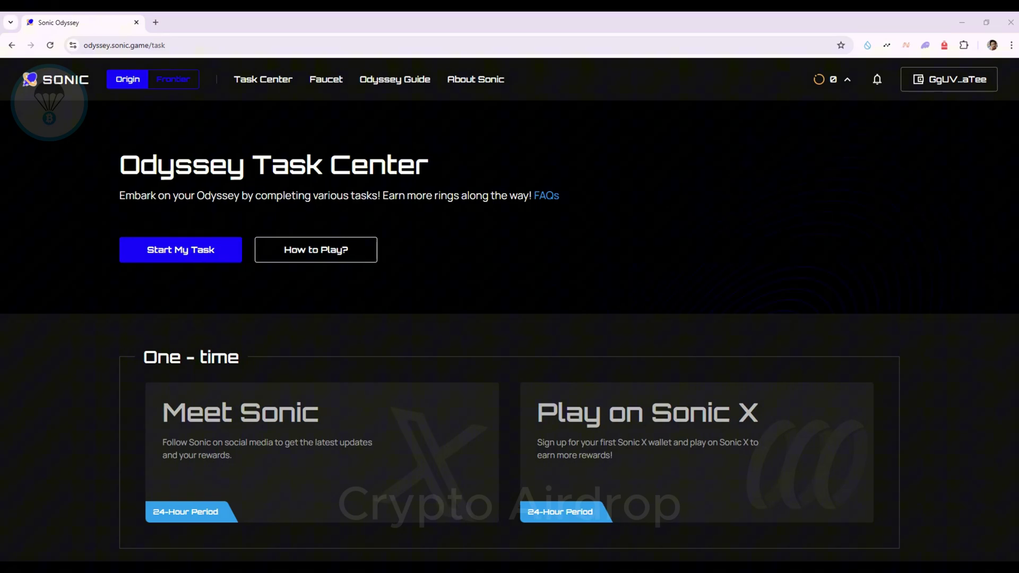
pyautogui.scroll(-2, 510, 318)
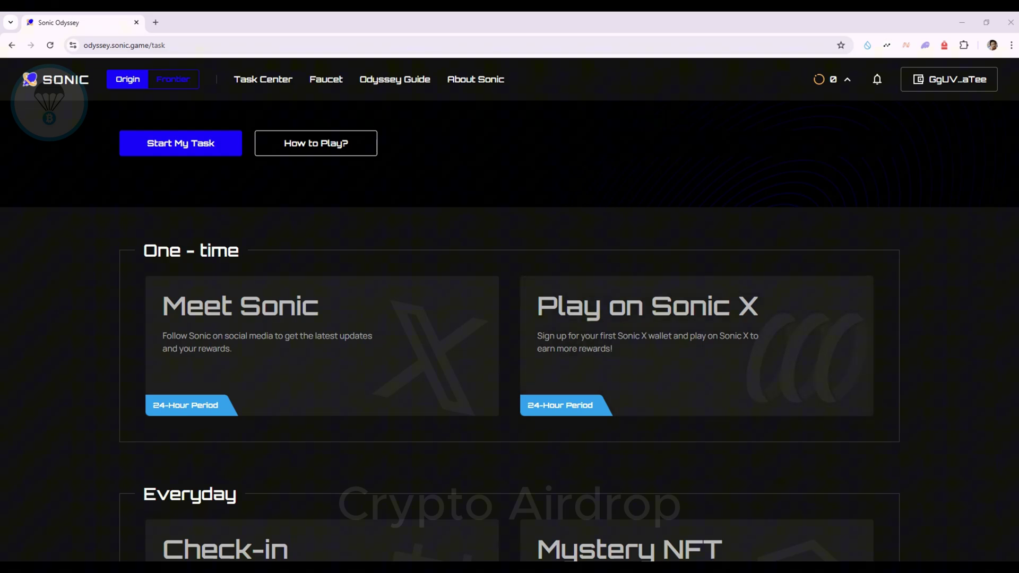
pyautogui.scroll(-5, 690, 324)
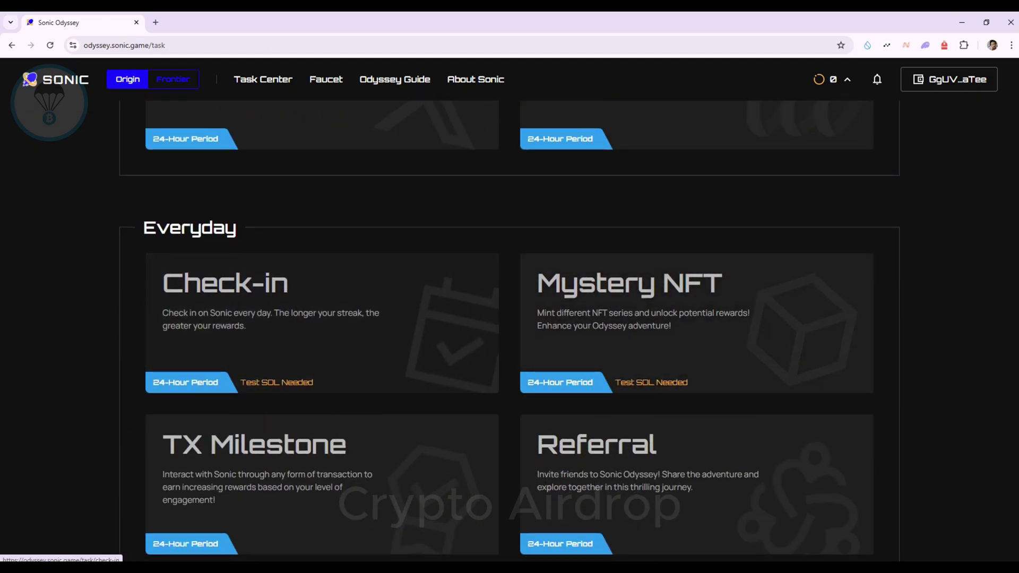
pyautogui.scroll(-1, 690, 319)
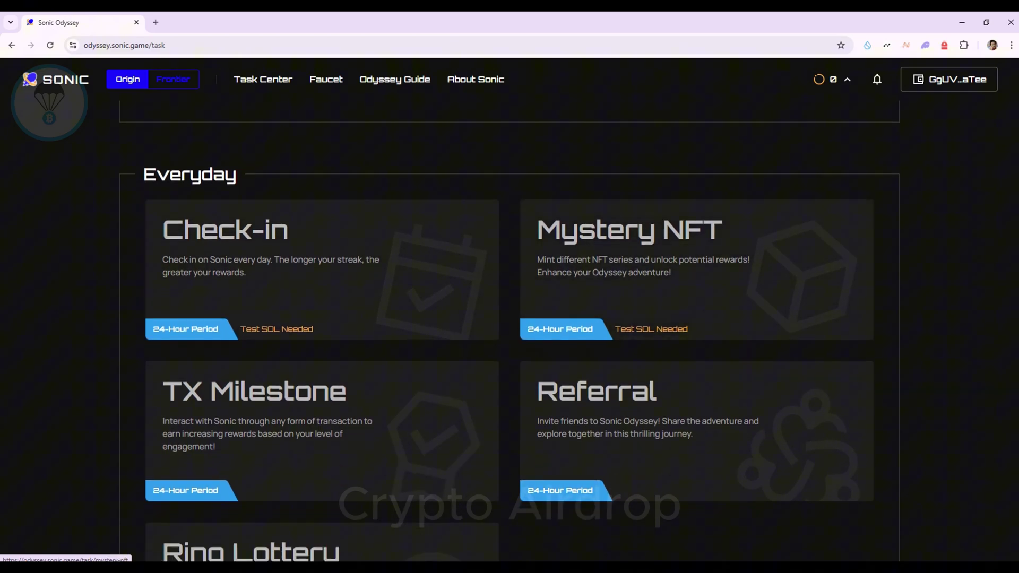
pyautogui.scroll(-3, 690, 318)
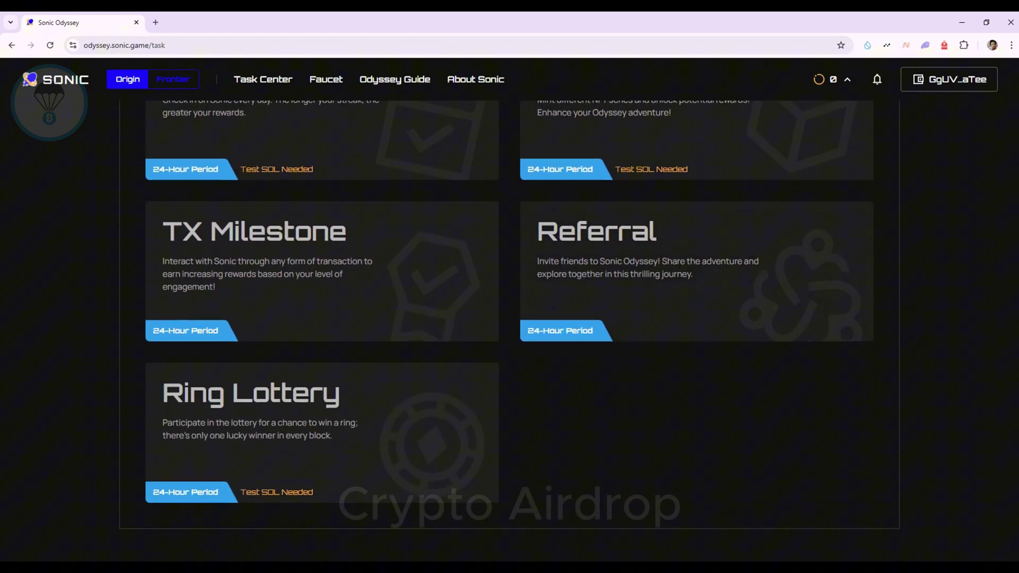
pyautogui.scroll(10, 510, 331)
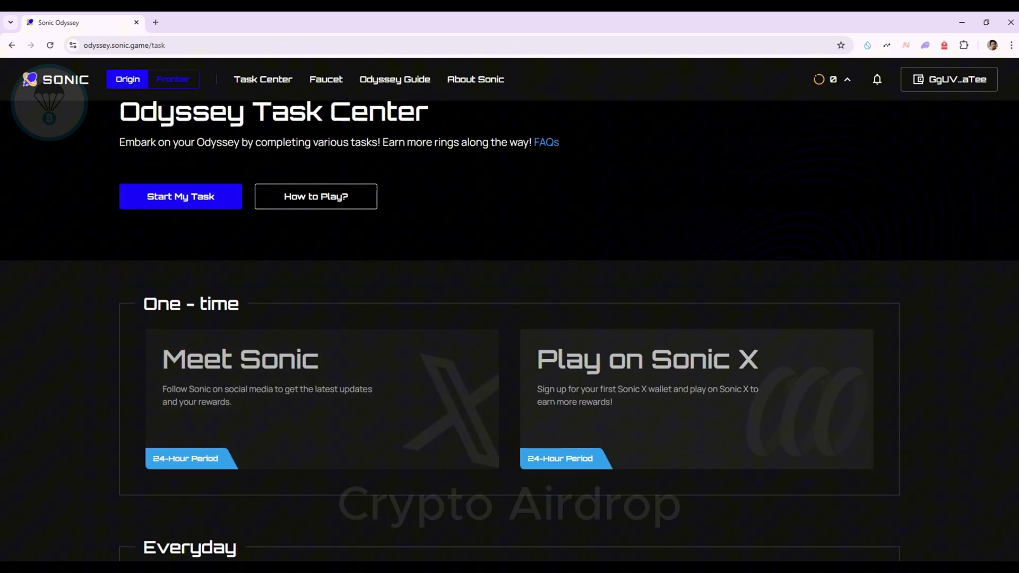
pyautogui.scroll(1, 318, 398)
# Step: Open the Meet Sonic task with its Follow on X and Join Discord tasks
pyautogui.scroll(-1, 319, 398)
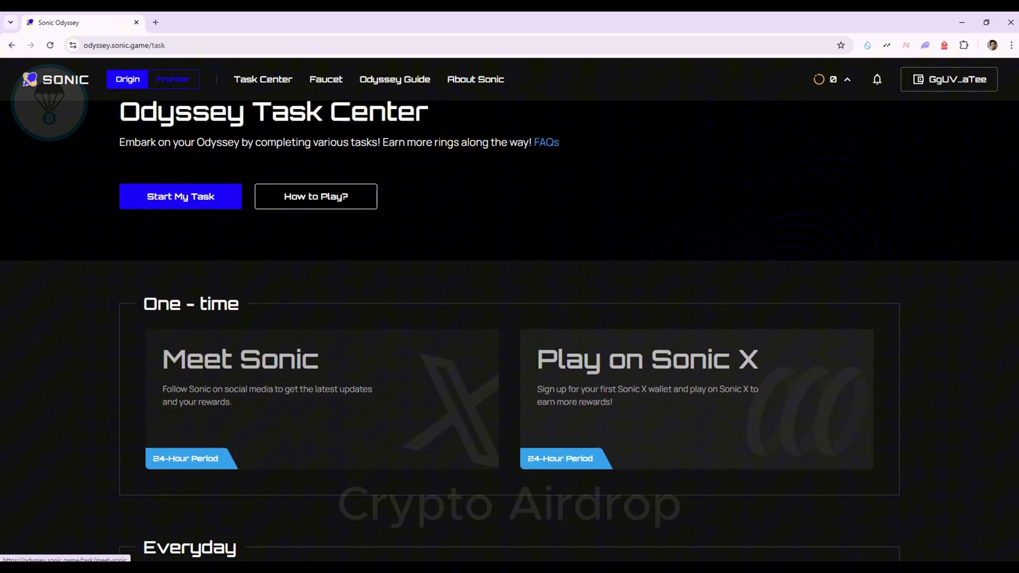
pyautogui.click(318, 398)
pyautogui.scroll(-3, 319, 398)
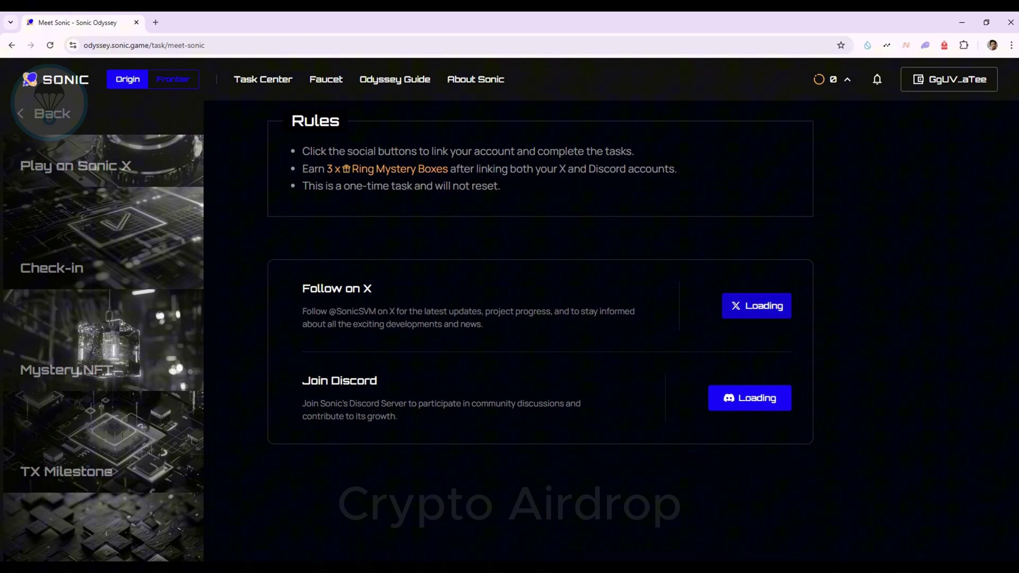
# Step: Link the X account via Follow on X and the Discord account via Join Discord
pyautogui.click(757, 305)
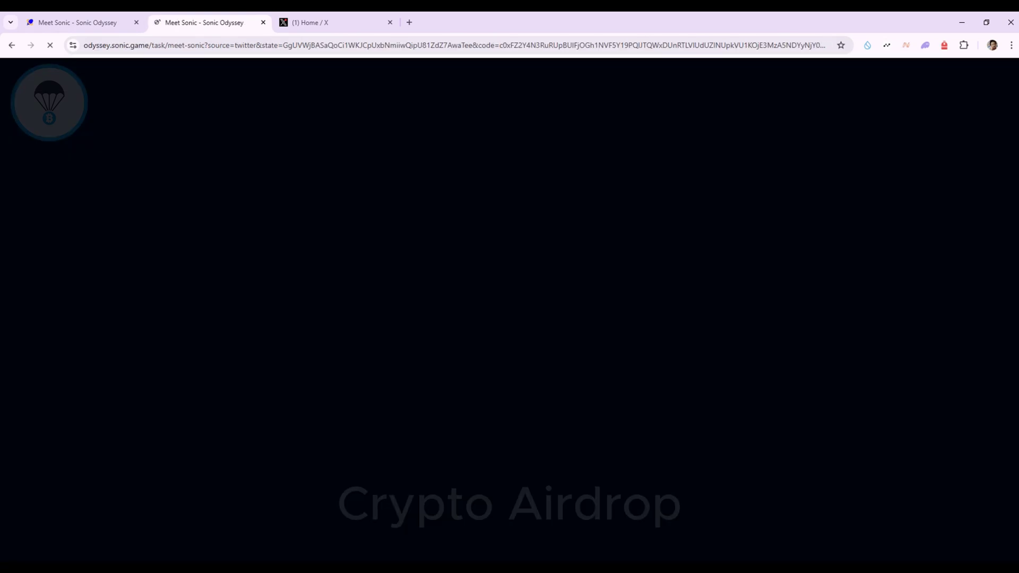
pyautogui.scroll(-3, 541, 318)
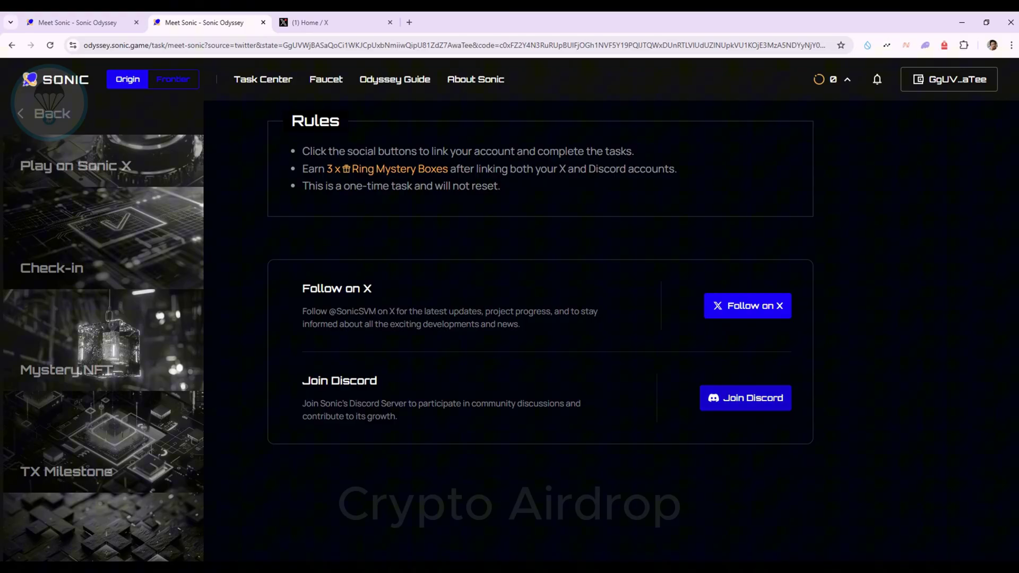
pyautogui.click(744, 398)
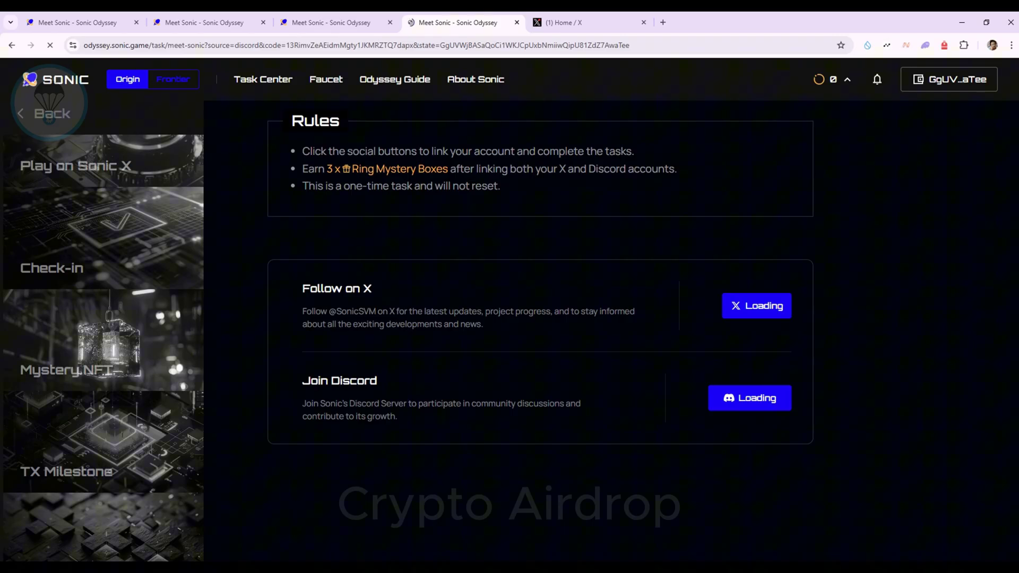
pyautogui.scroll(3, 510, 319)
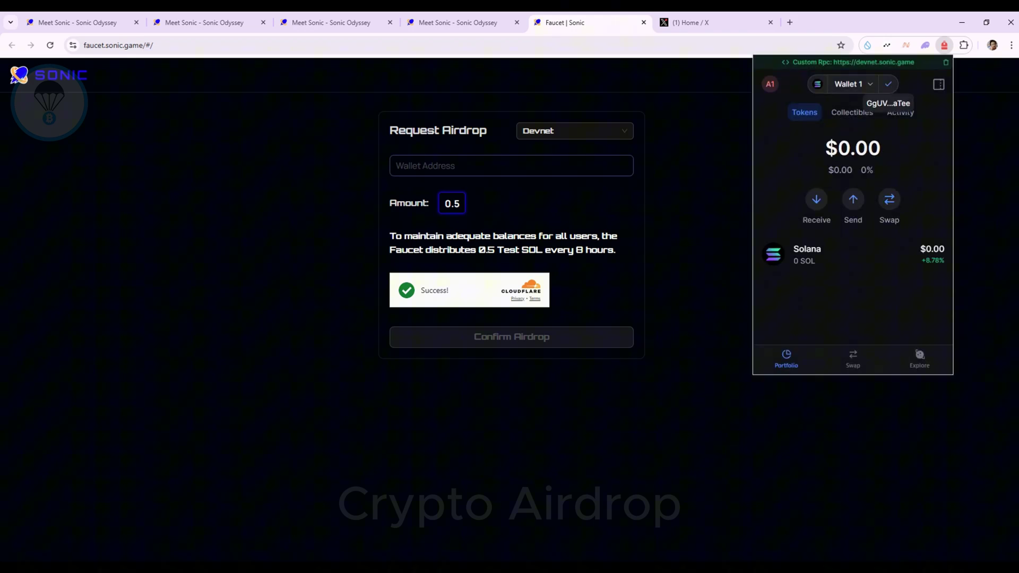
# Step: Request a 0.5 SOL Devnet airdrop to the pasted wallet address and confirm the balance in Backpack
pyautogui.click(511, 166)
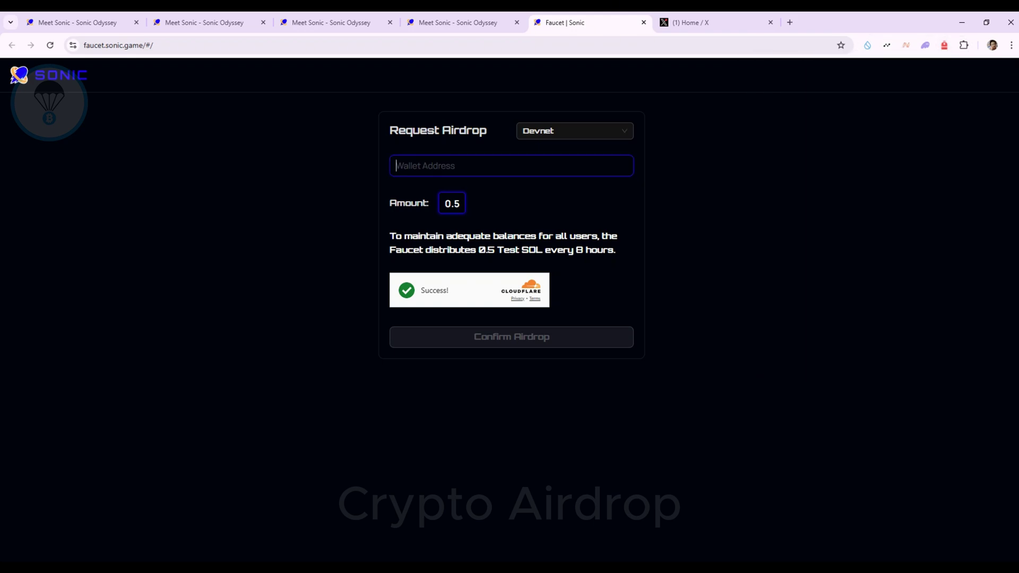
pyautogui.write('GgUVWjBASaQoCi1WKJCpUxbNmiiwQipU81ZdZ7AwaTee')
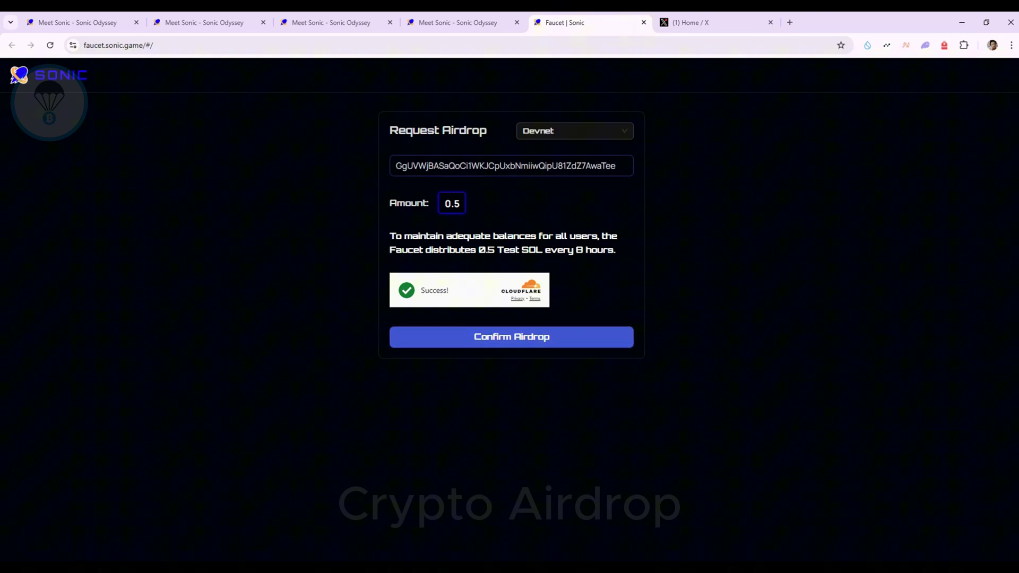
pyautogui.click(511, 337)
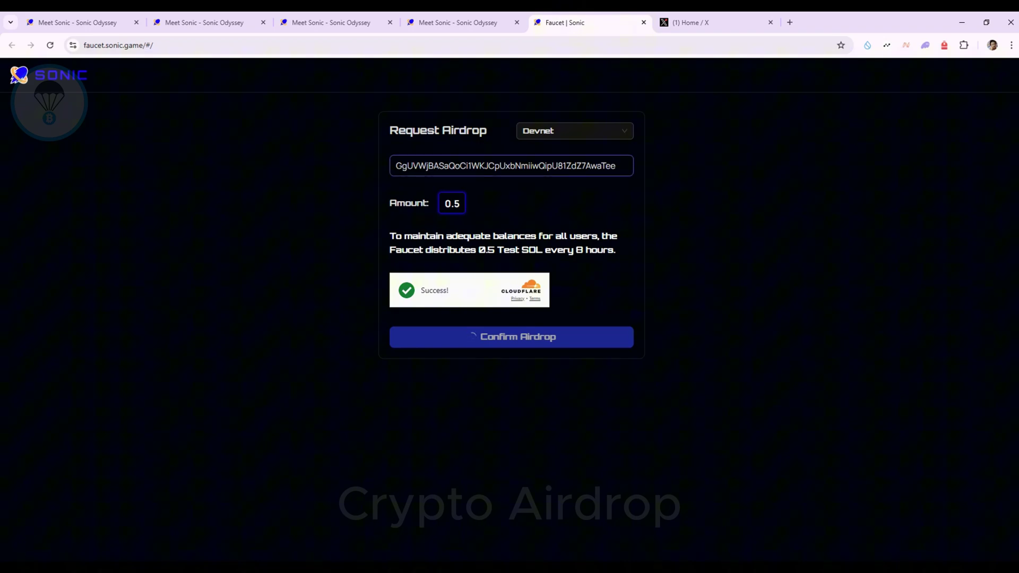
pyautogui.click(575, 131)
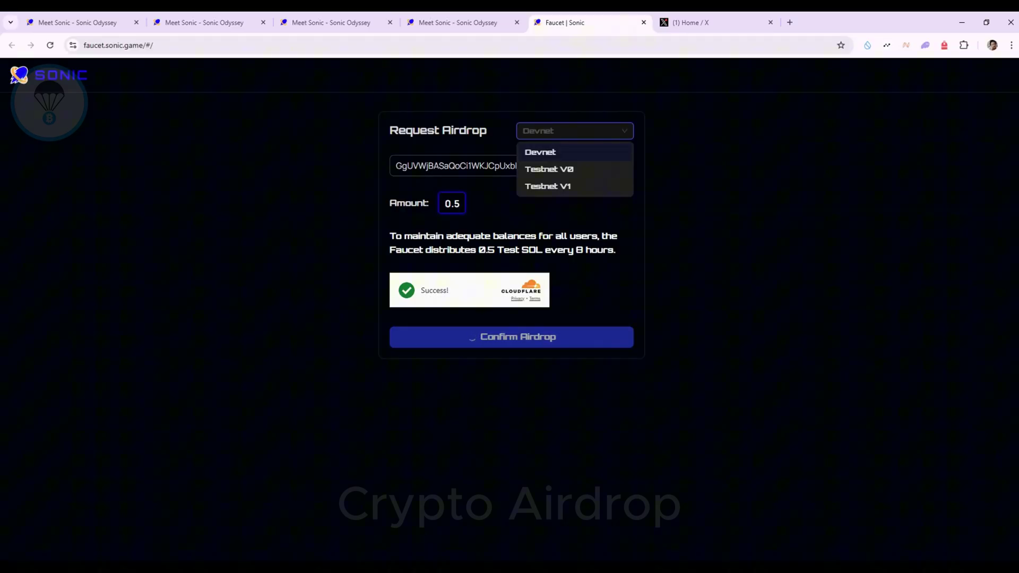
pyautogui.press('Return')
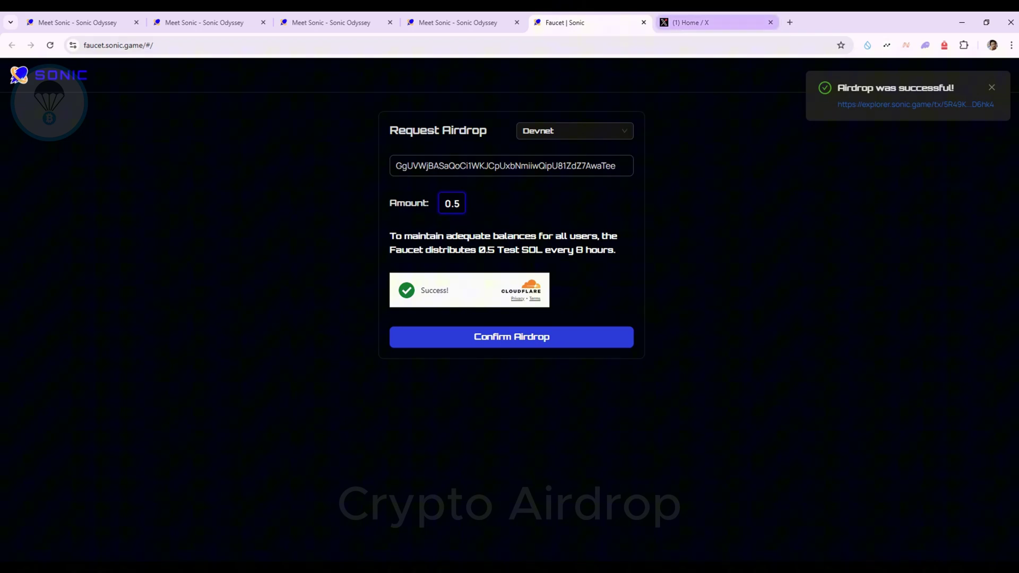
pyautogui.click(944, 45)
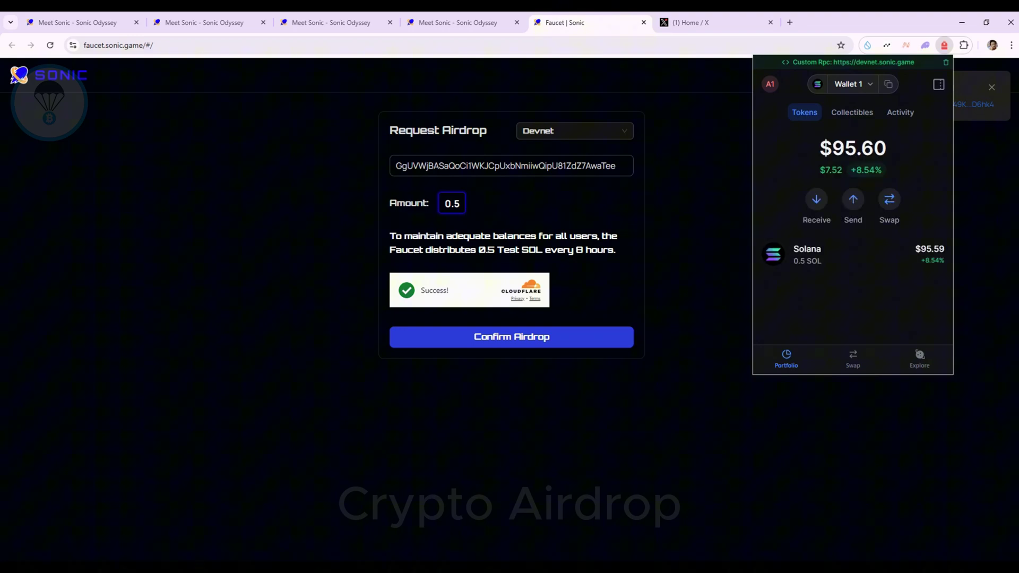
pyautogui.press('Escape')
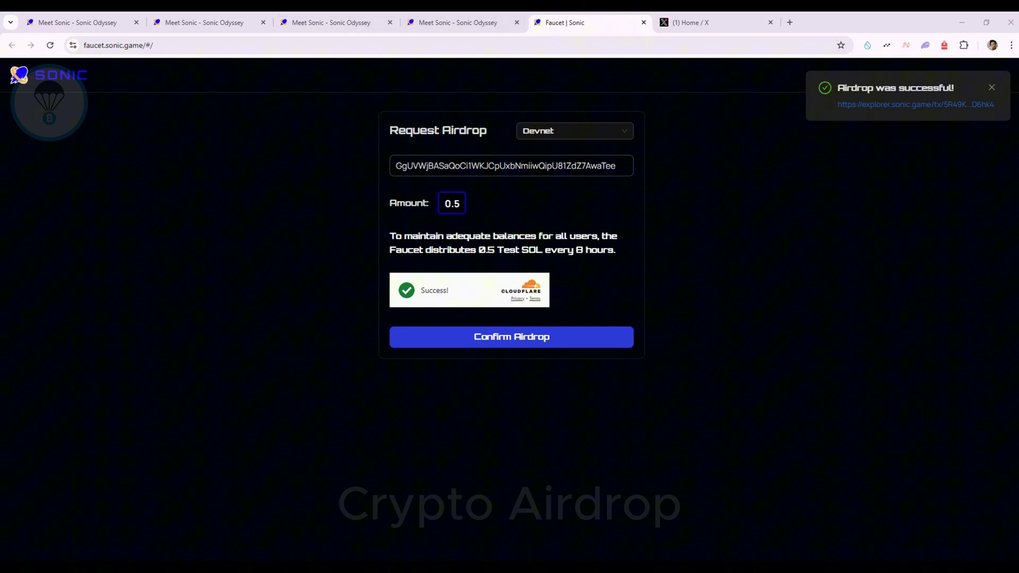
# Step: Close the faucet tab and open the Check-in task from the Odyssey Task Center
pyautogui.hotkey('ctrl', 'w')
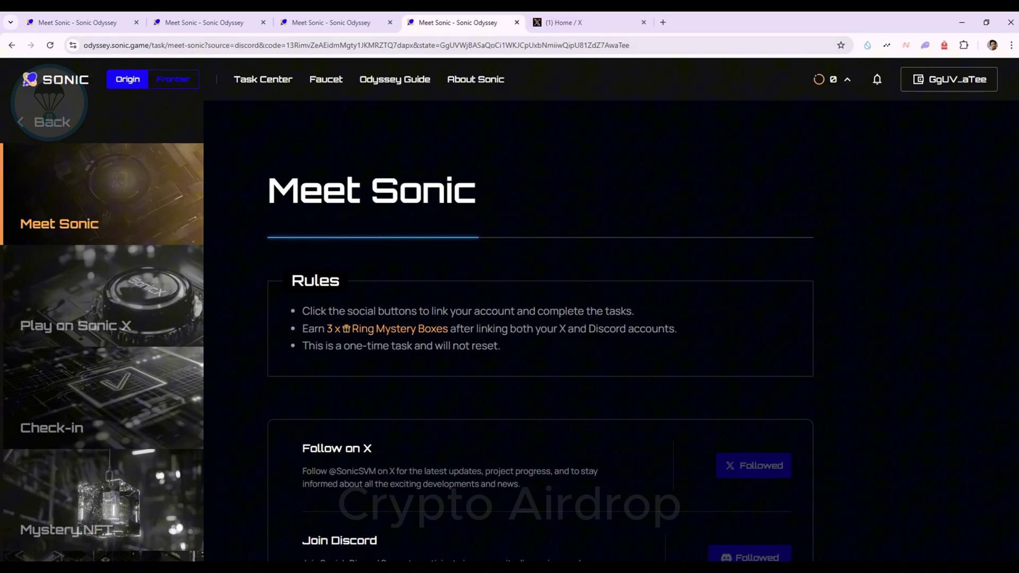
pyautogui.click(262, 79)
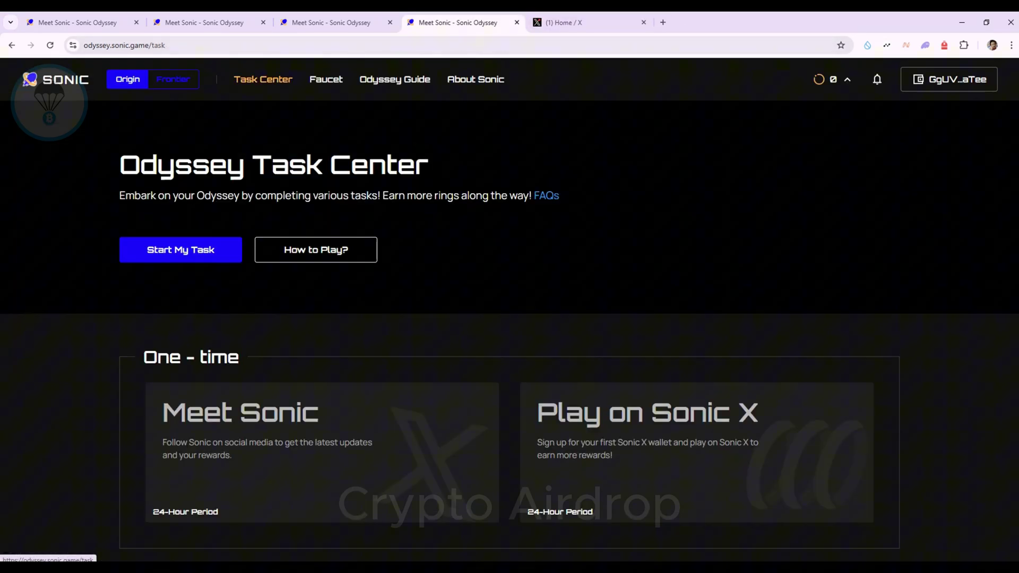
pyautogui.scroll(-4, 509, 331)
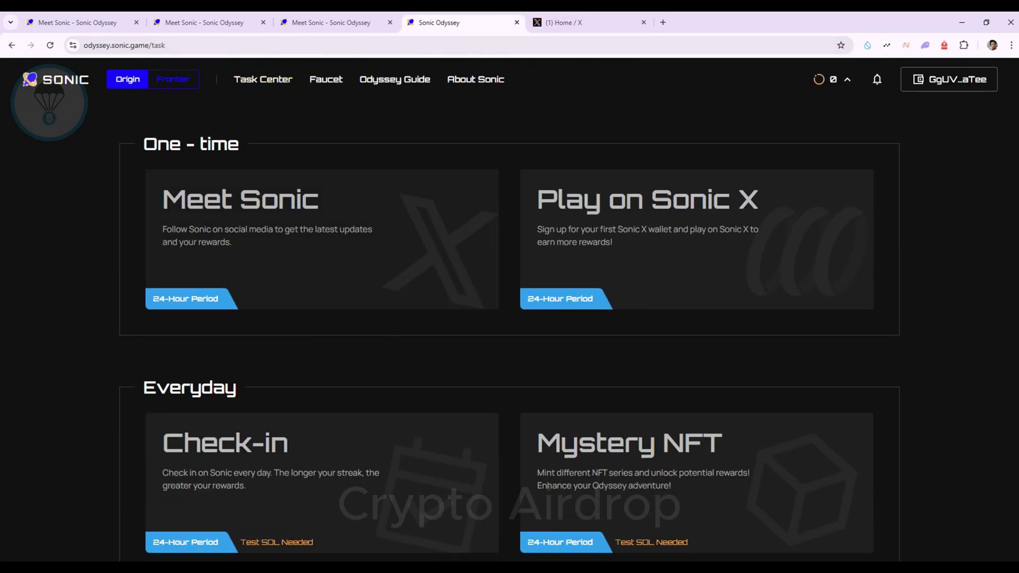
pyautogui.scroll(-3, 509, 332)
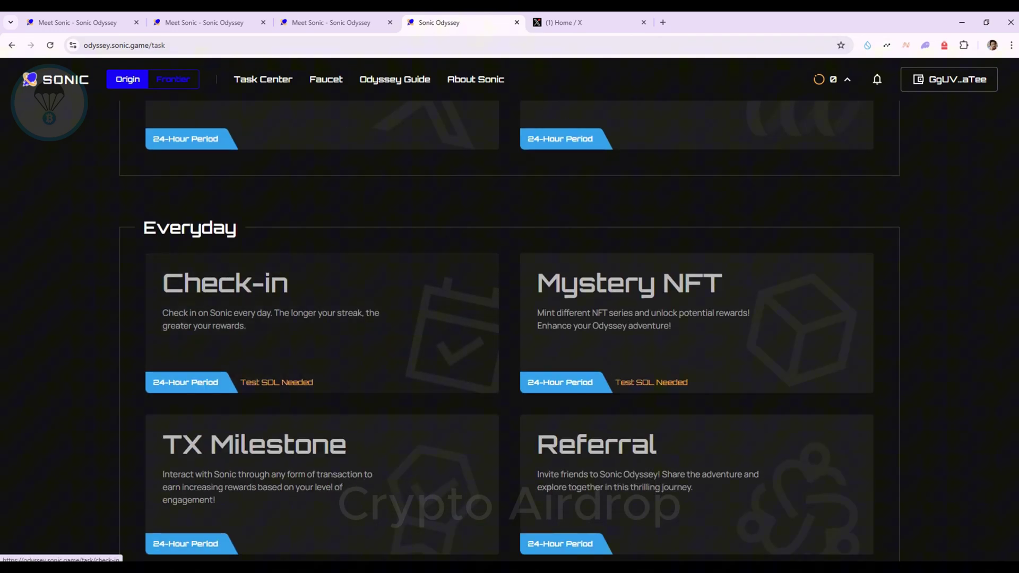
pyautogui.click(322, 324)
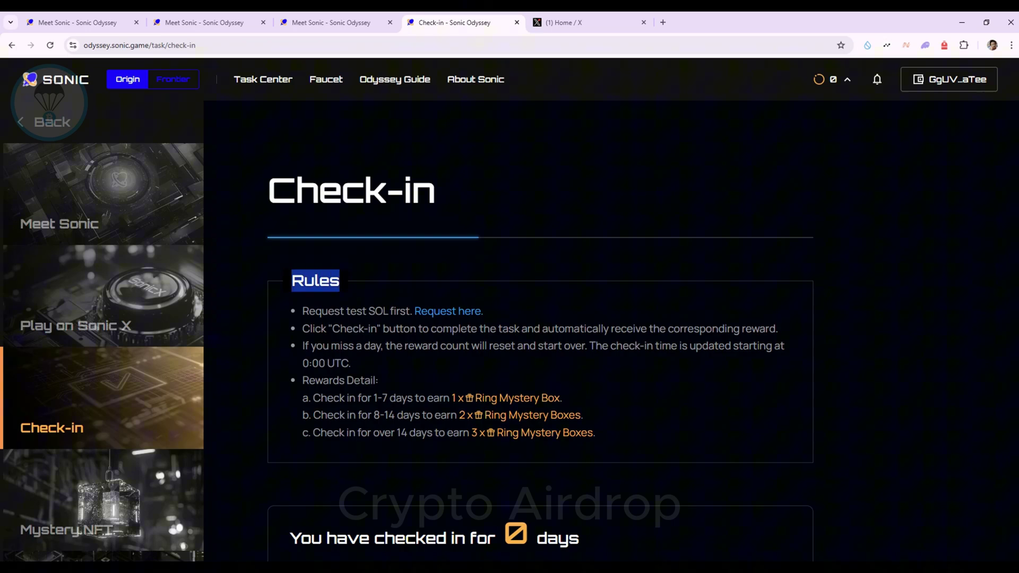
# Step: Read the check-in rules and approve today's check-in in Backpack, starting a 1-day streak
pyautogui.moveTo(309, 311); pyautogui.dragTo(596, 433)
pyautogui.scroll(-5, 510, 334)
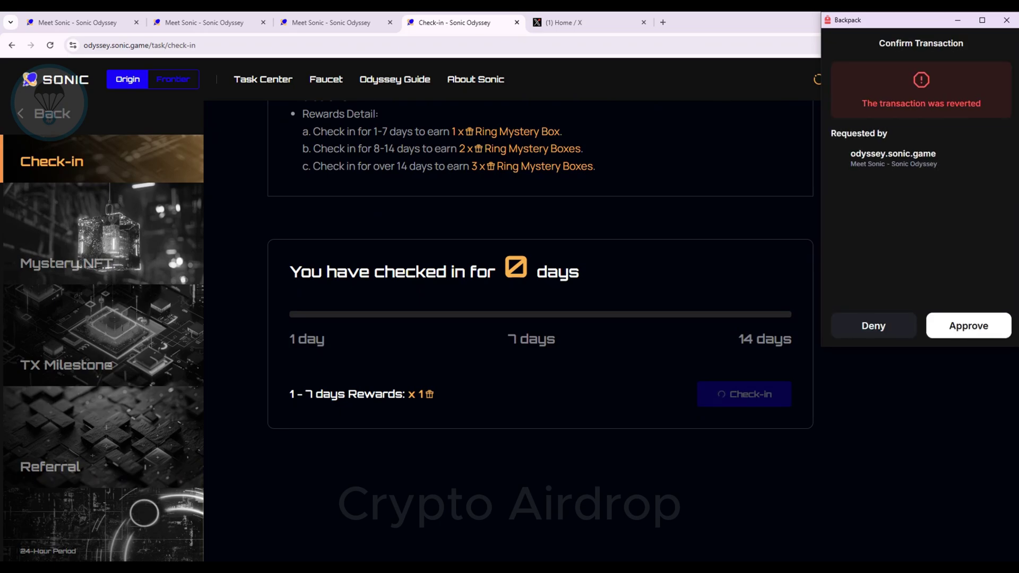
pyautogui.click(968, 326)
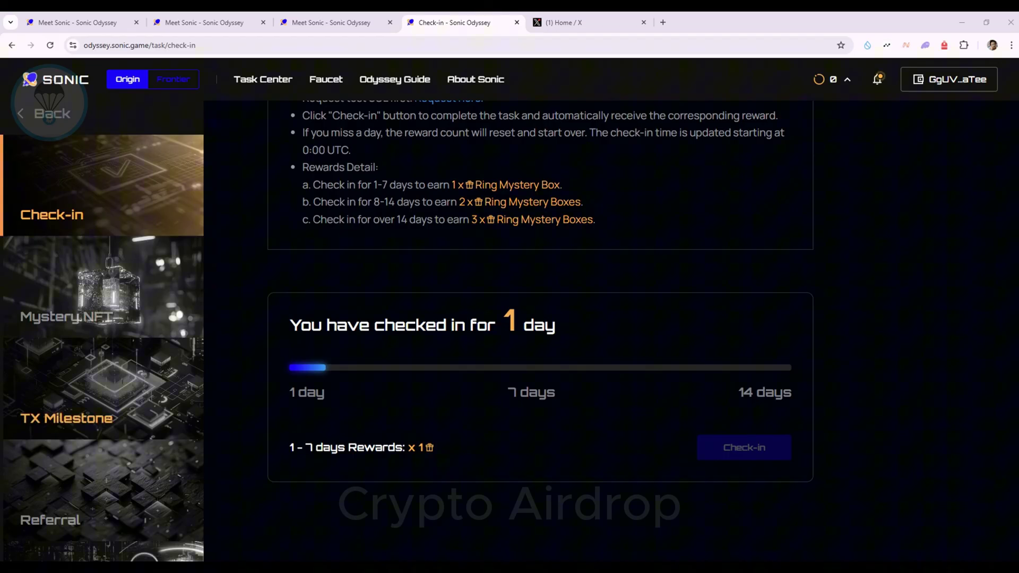
pyautogui.click(66, 404)
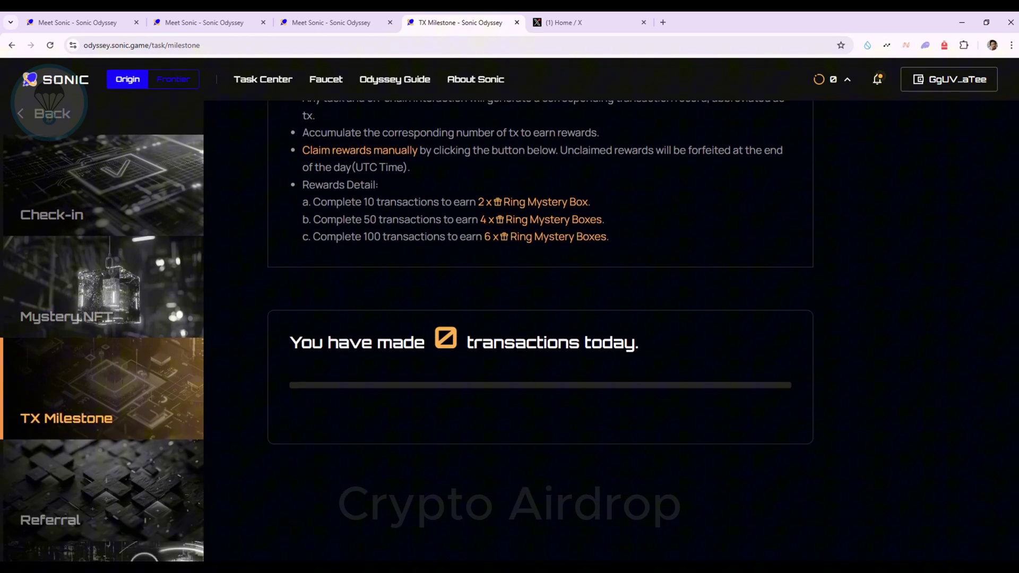
# Step: Open one Ring Mystery Box and approve it in Backpack, raising the ring balance from 0 to 3
pyautogui.scroll(2, 510, 319)
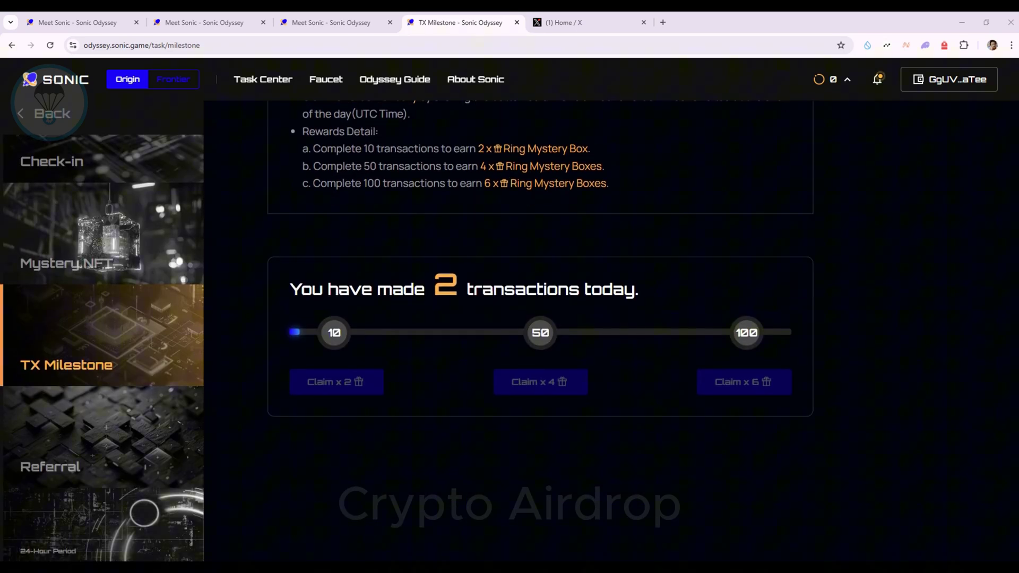
pyautogui.scroll(4, 510, 318)
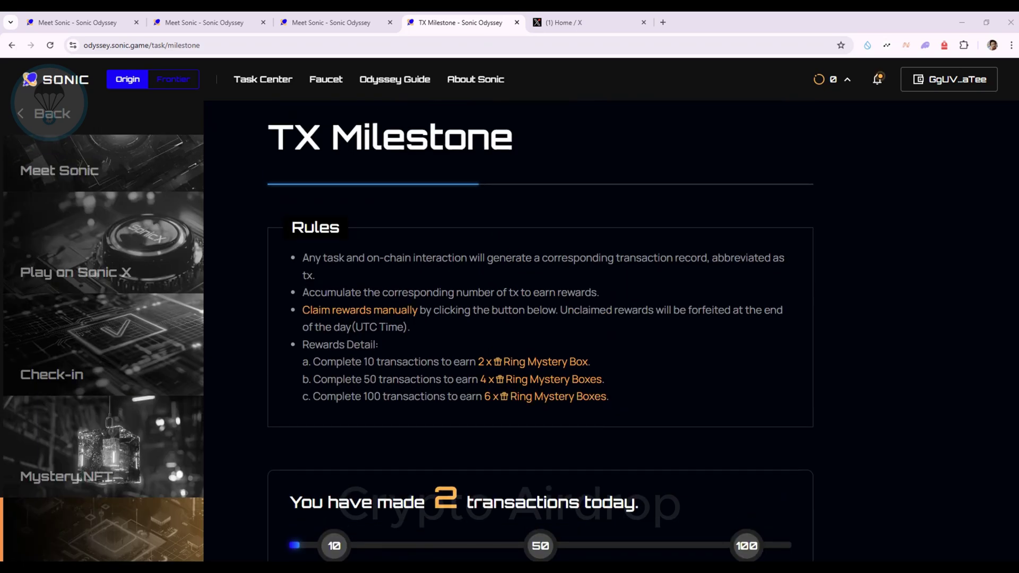
pyautogui.scroll(1, 509, 318)
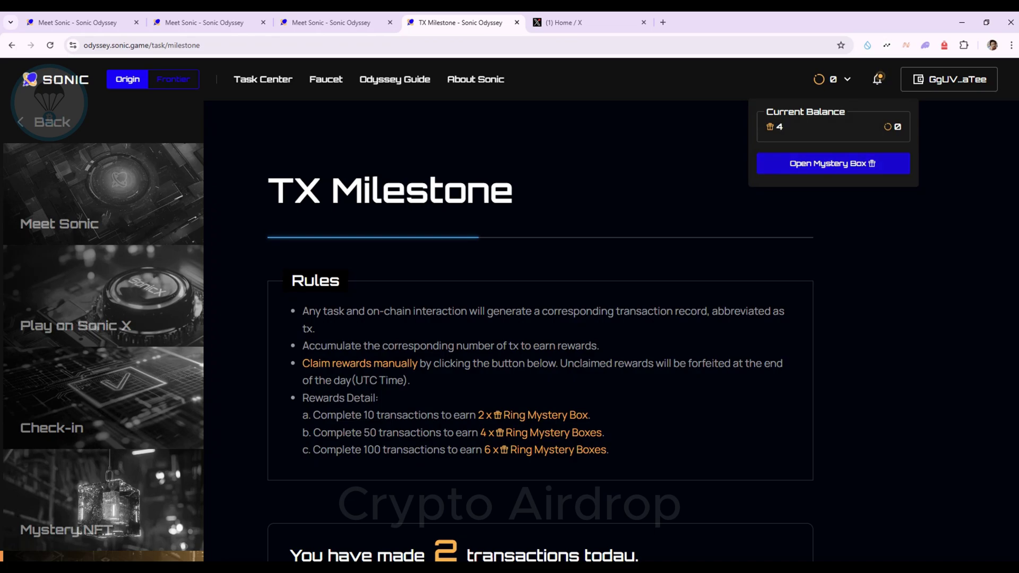
pyautogui.click(833, 163)
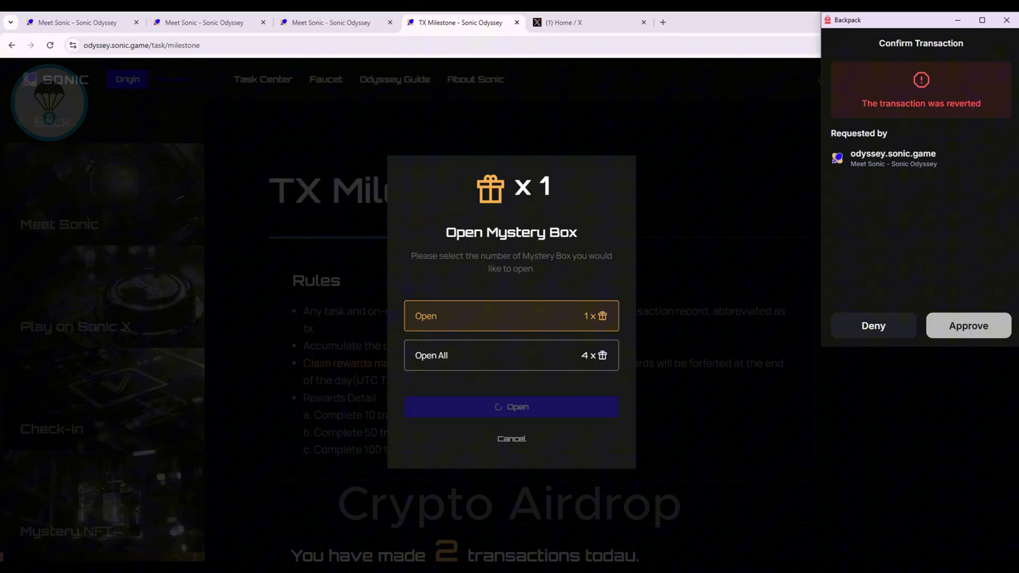
pyautogui.click(968, 325)
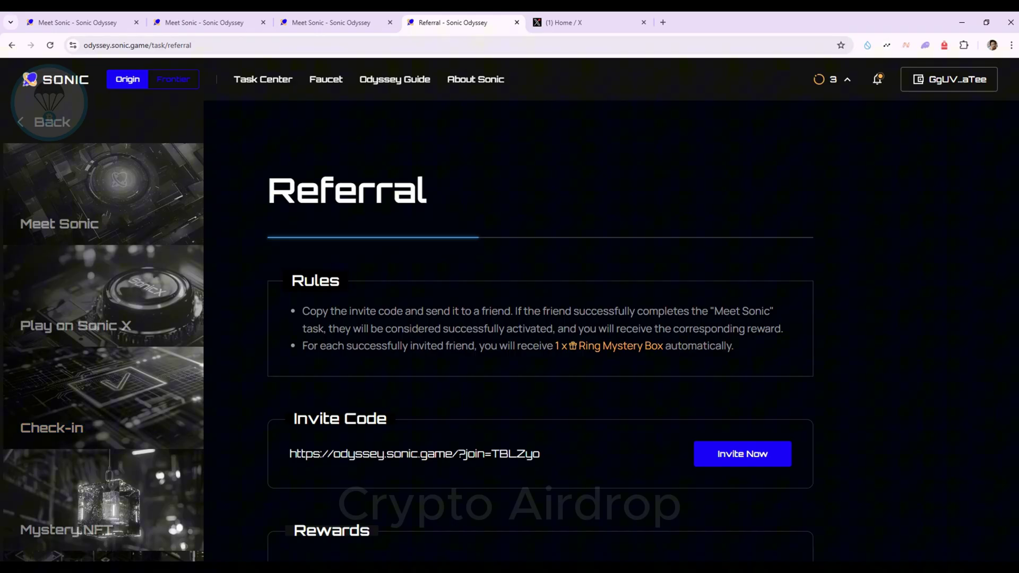
# Step: Read through the Referral task rules
pyautogui.scroll(3, 510, 329)
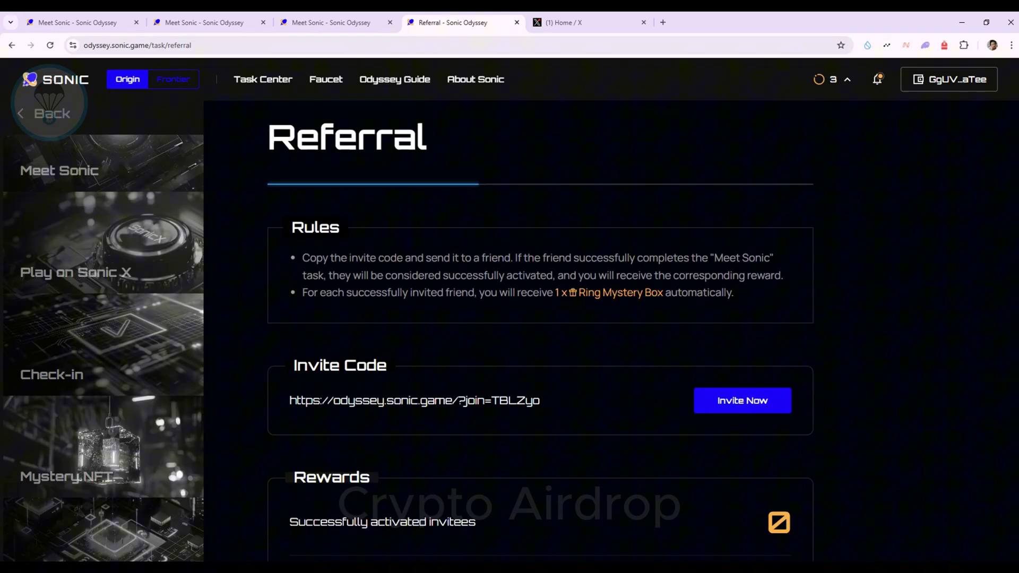
pyautogui.moveTo(302, 257); pyautogui.dragTo(734, 293)
pyautogui.scroll(-5, 510, 329)
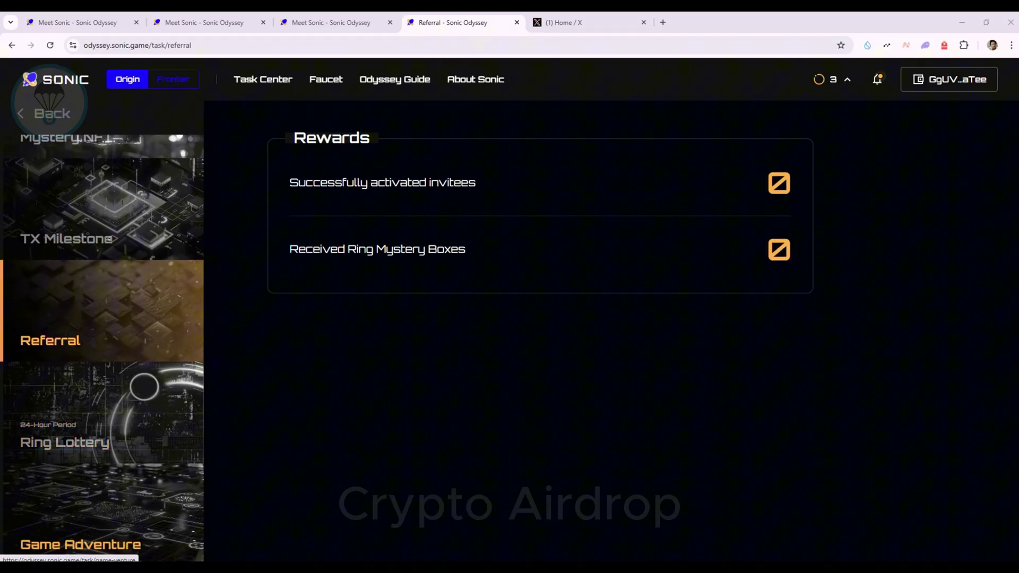
# Step: Open the Game Adventure task and read its title and three game rules
pyautogui.click(79, 531)
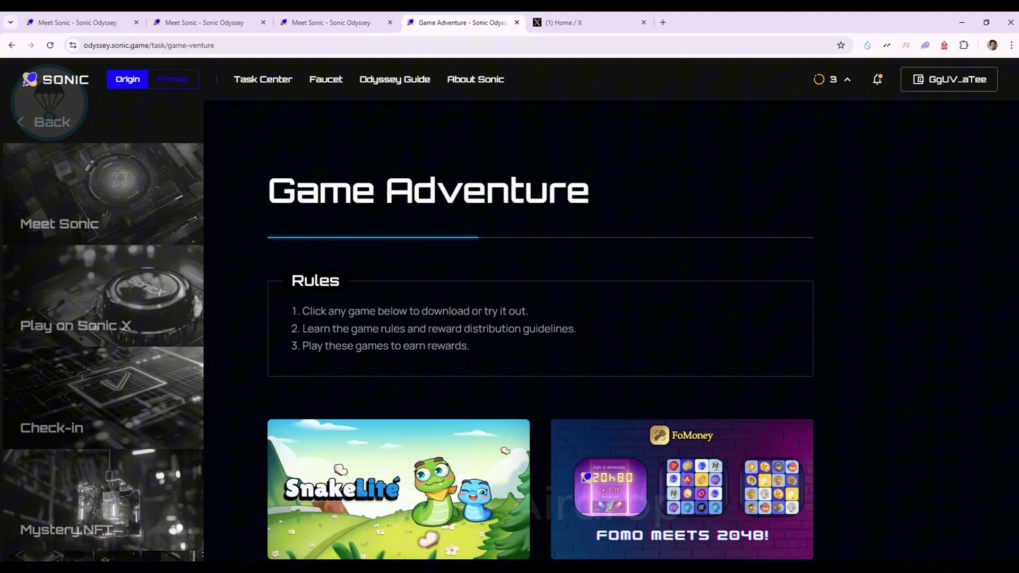
pyautogui.moveTo(296, 191); pyautogui.dragTo(589, 191)
pyautogui.click(589, 191)
pyautogui.scroll(-3, 541, 387)
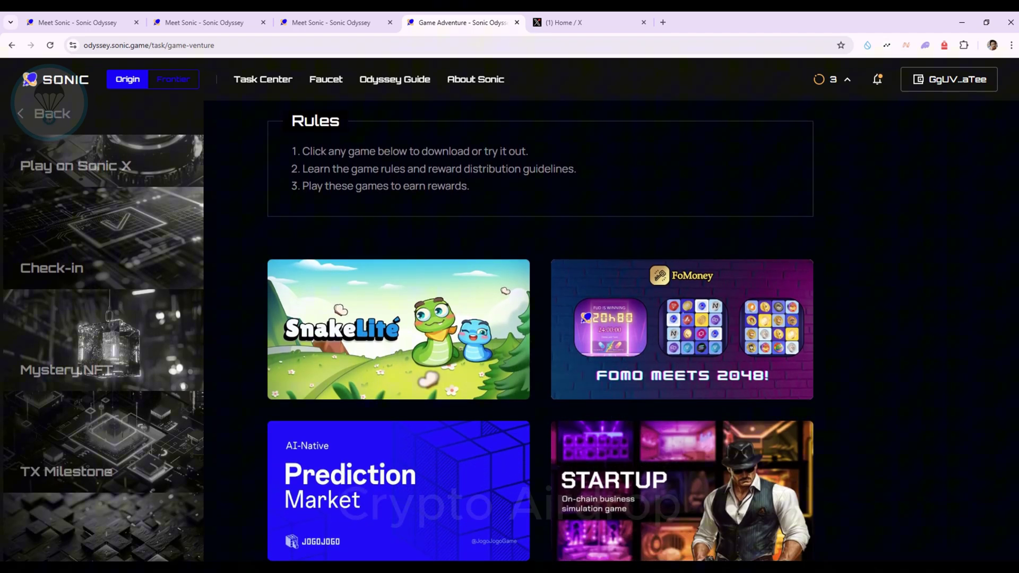
pyautogui.moveTo(302, 151); pyautogui.dragTo(529, 151)
pyautogui.moveTo(302, 169); pyautogui.dragTo(576, 169)
pyautogui.click(576, 168)
pyautogui.moveTo(302, 186); pyautogui.dragTo(469, 186)
pyautogui.click(470, 186)
# Step: Scroll through the Game Adventure game cards
pyautogui.scroll(-3, 470, 185)
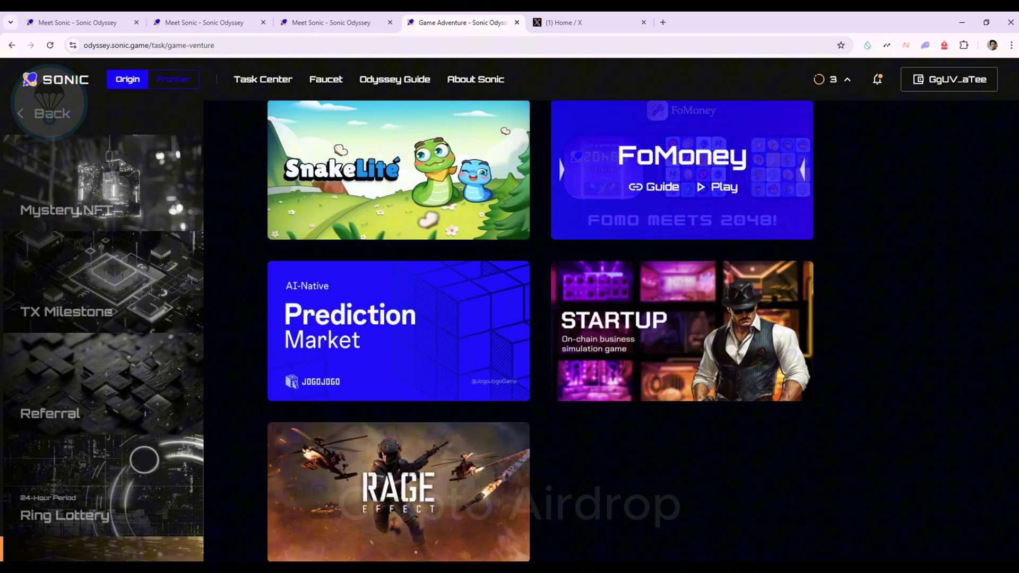
pyautogui.scroll(-2, 399, 504)
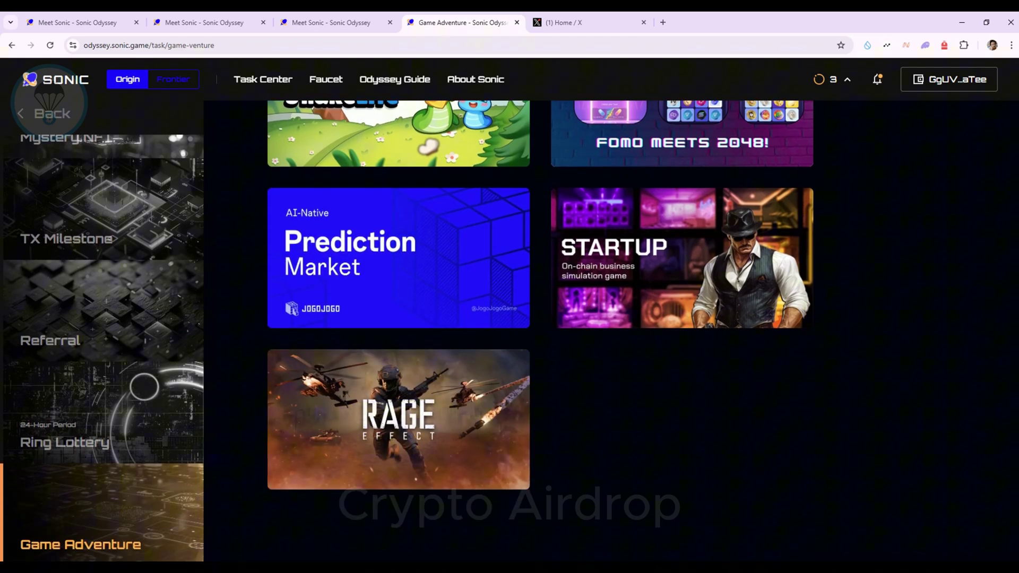
pyautogui.scroll(5, 541, 329)
pyautogui.scroll(3, 682, 489)
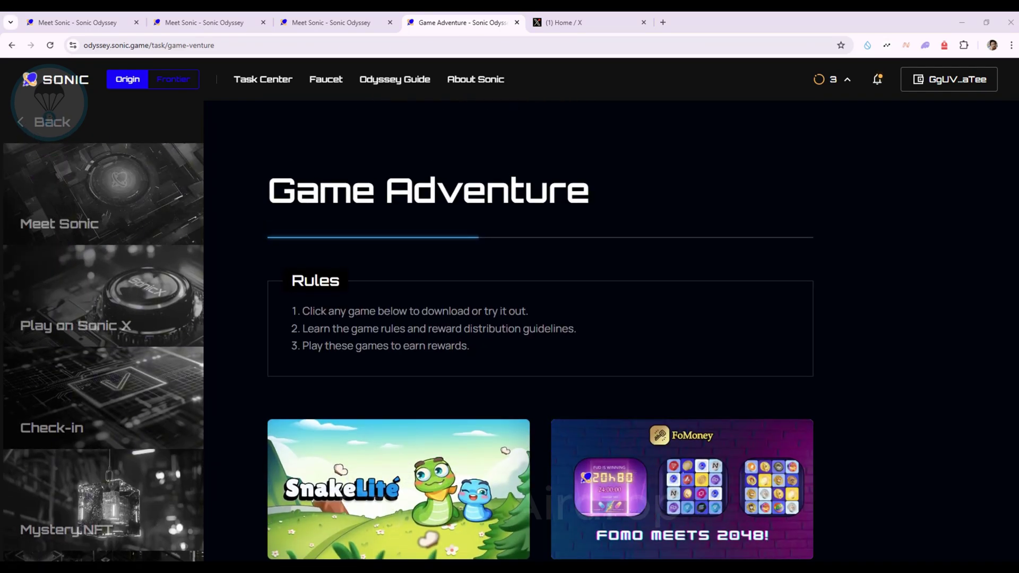
pyautogui.scroll(-5, 64, 159)
# Step: Mint the free Sonic Odyssey Pass, unlocking Backpack with the wallet password and approving the mint
pyautogui.click(64, 144)
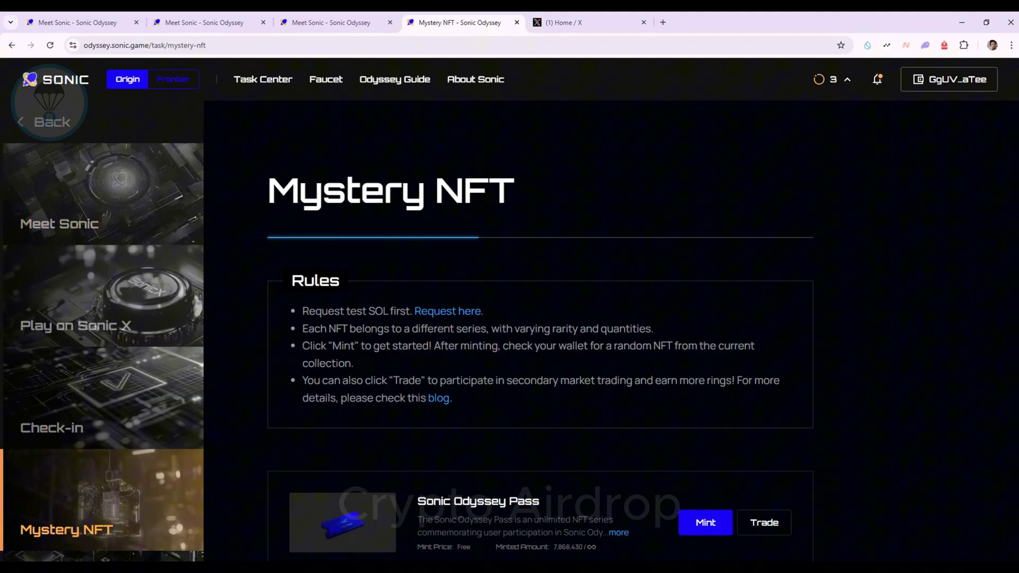
pyautogui.moveTo(302, 311); pyautogui.dragTo(452, 398)
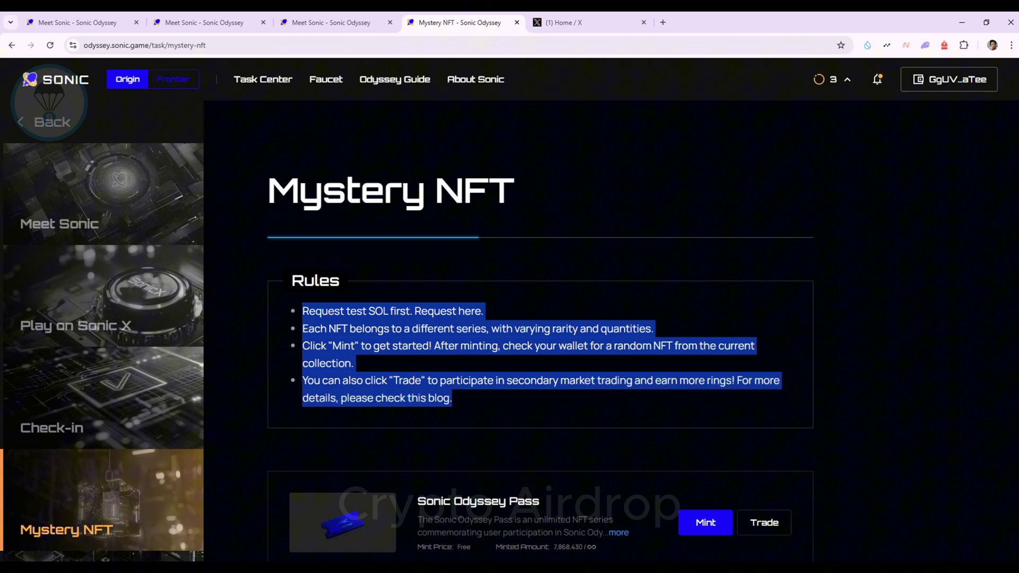
pyautogui.scroll(-3, 541, 319)
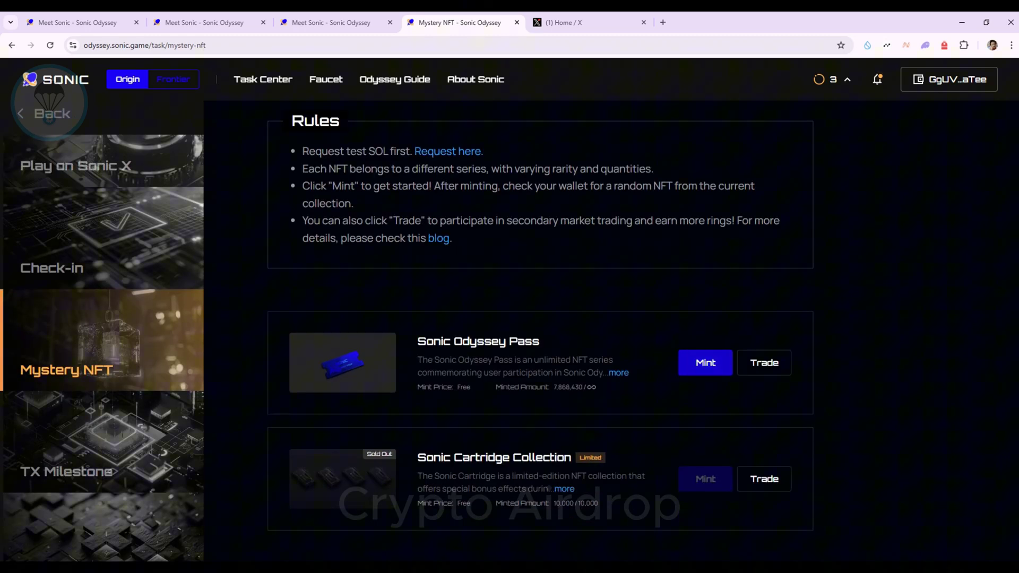
pyautogui.scroll(-1, 540, 318)
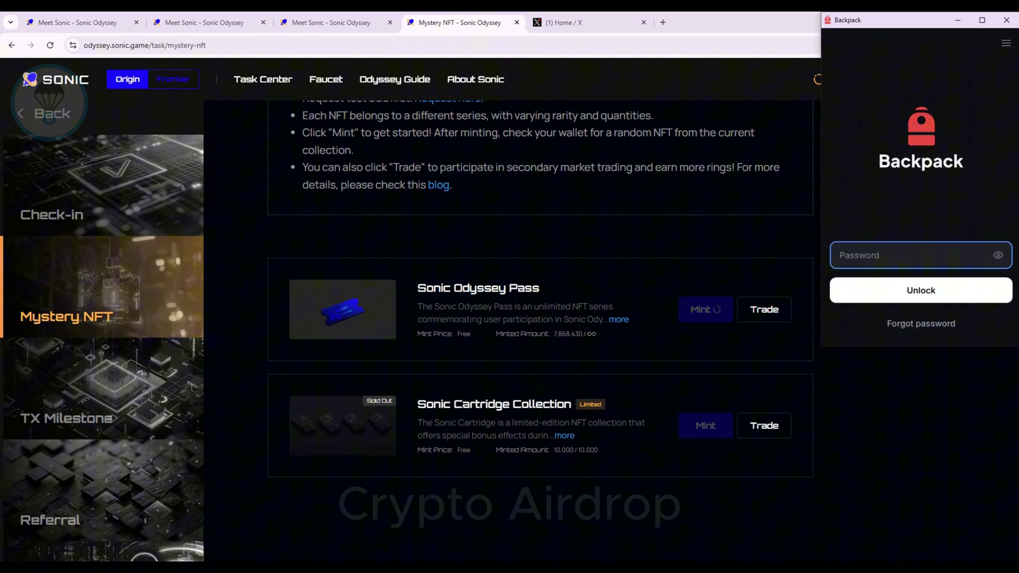
pyautogui.write('••••••••••••')
pyautogui.press('Return')
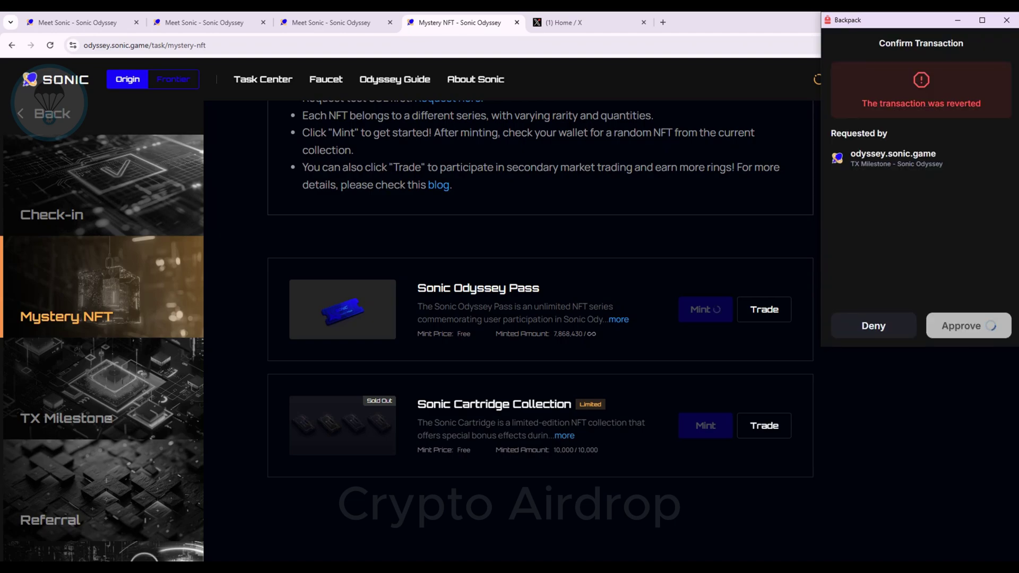
pyautogui.press('Return')
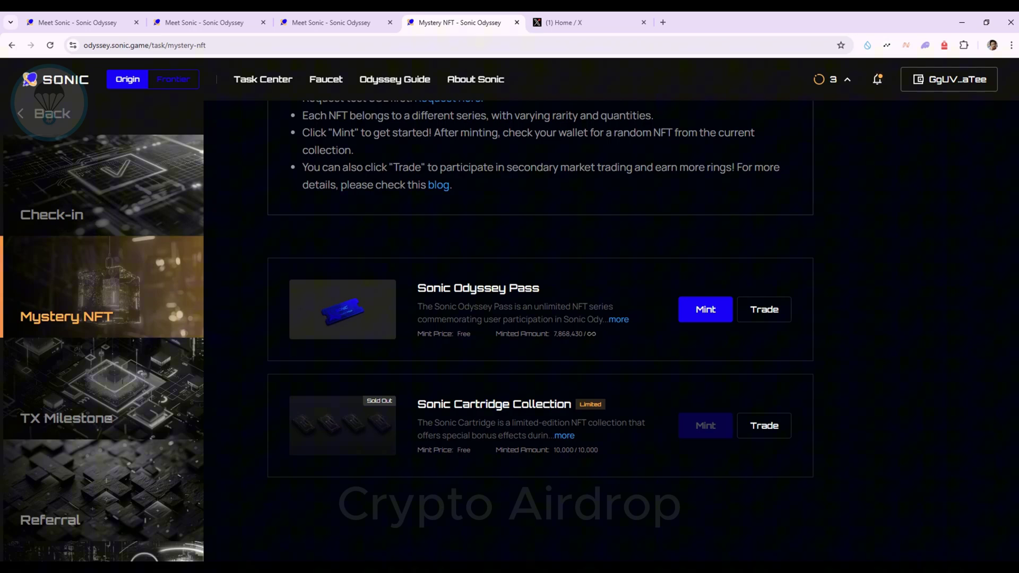
# Step: View the Sonic Cartridge Collection on OKX NFT Marketplace, then return to the Mystery NFT tab
pyautogui.click(764, 426)
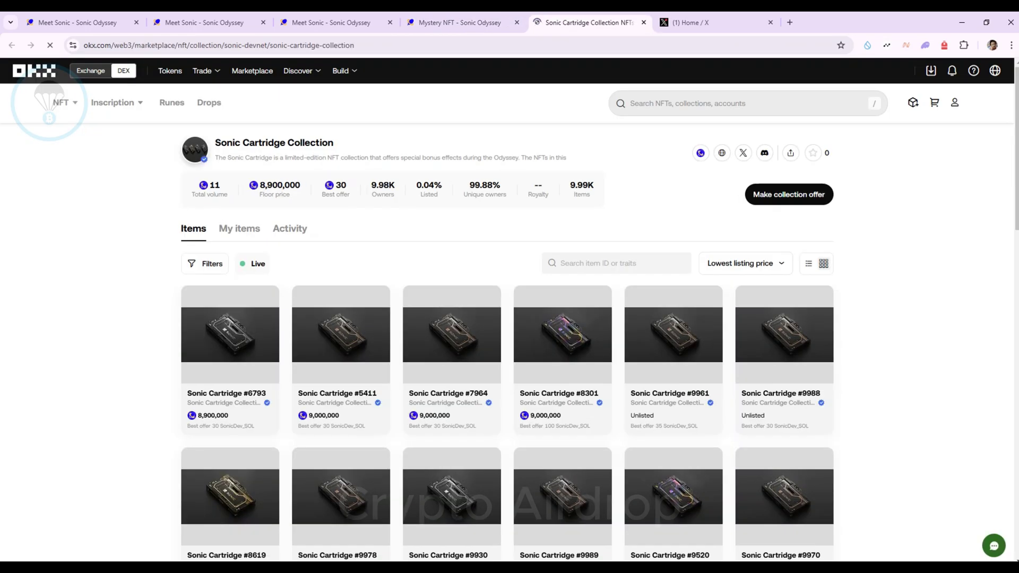
pyautogui.scroll(-10, 510, 318)
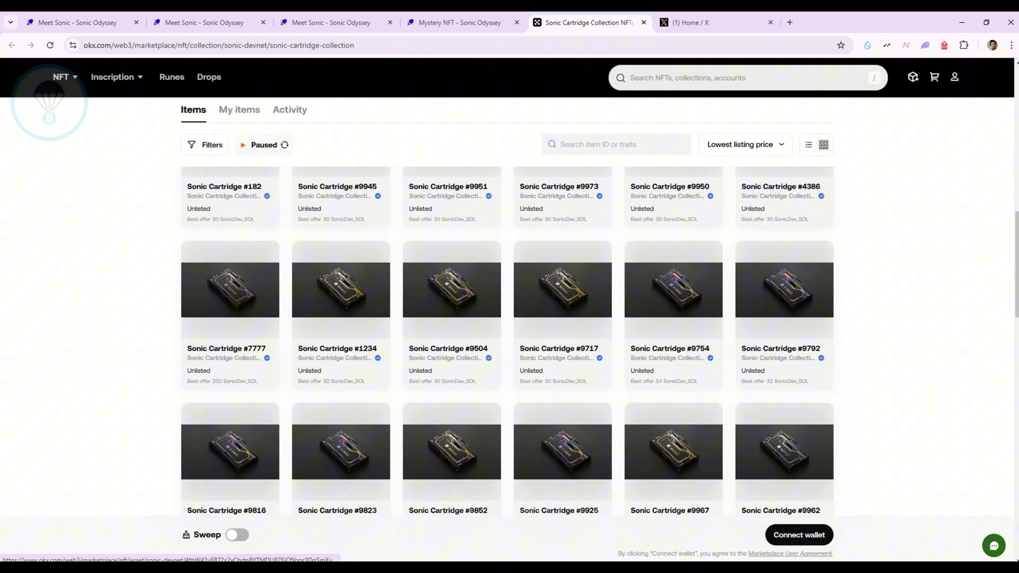
pyautogui.scroll(10, 509, 319)
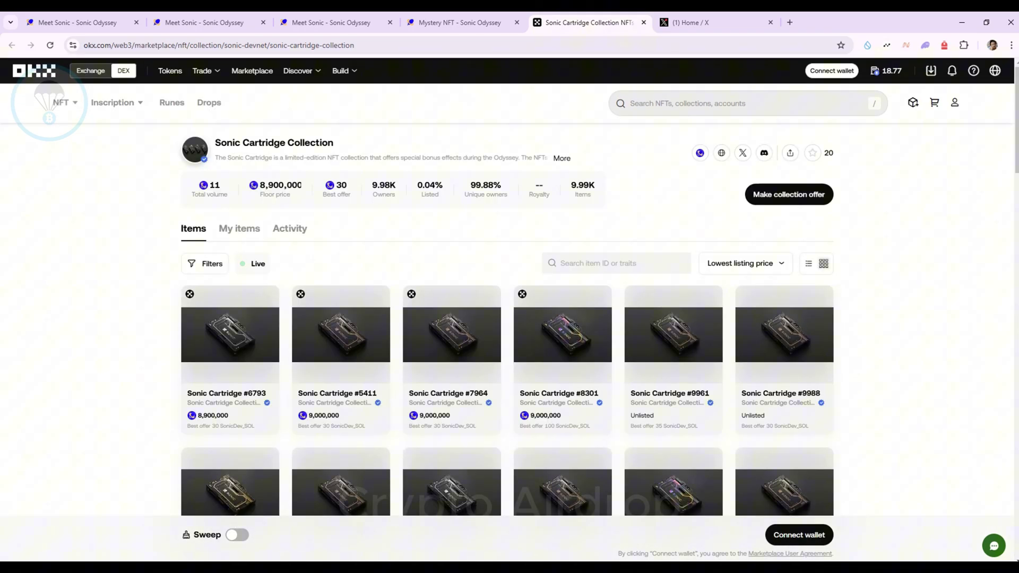
pyautogui.hotkey('ctrl', 'shift', 'Tab')
pyautogui.scroll(5, 510, 318)
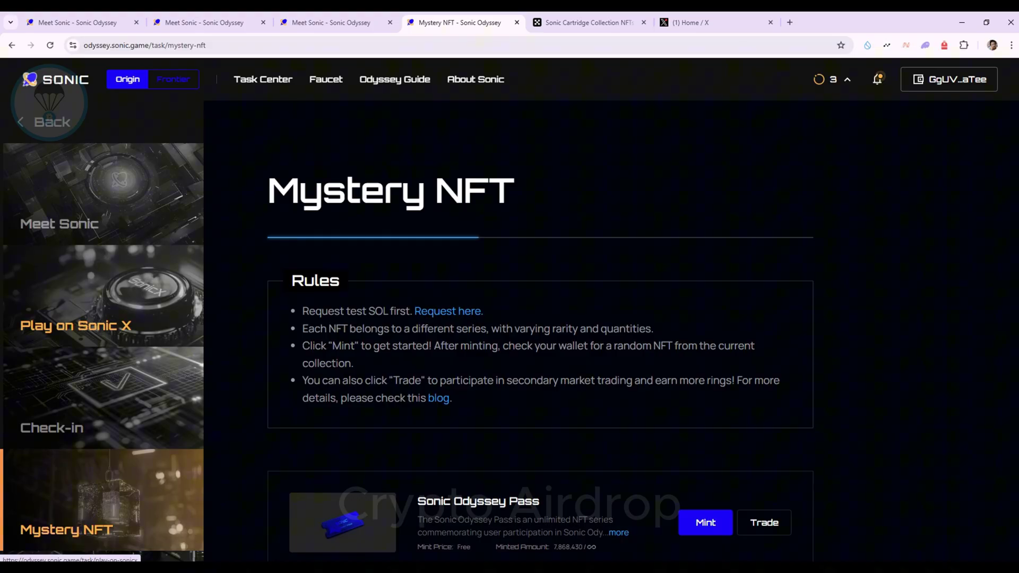
# Step: Launch Sonic X from the Play on Sonic X task and close the TikTok login tab it opens
pyautogui.click(74, 318)
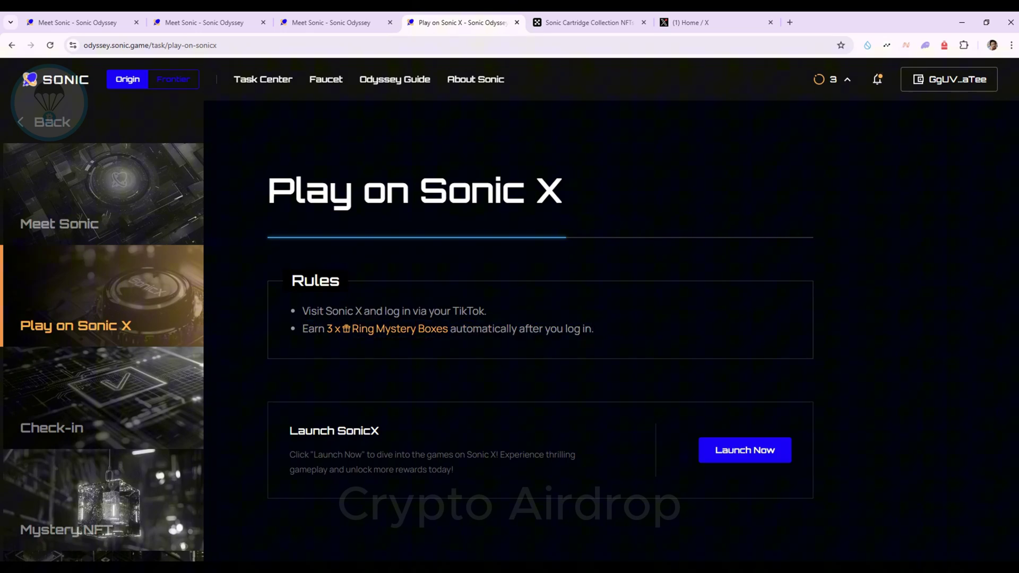
pyautogui.scroll(-1, 510, 318)
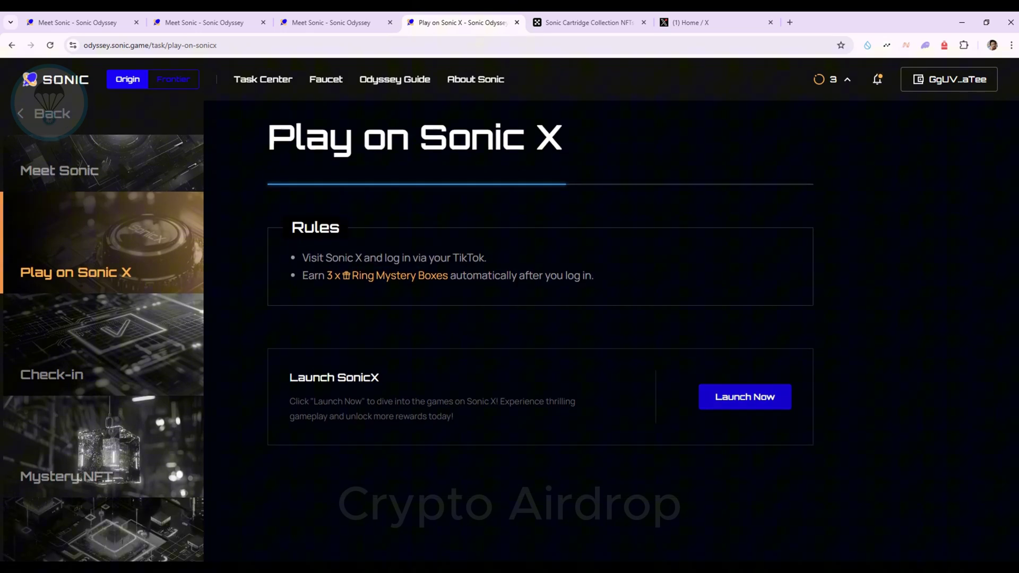
pyautogui.click(745, 397)
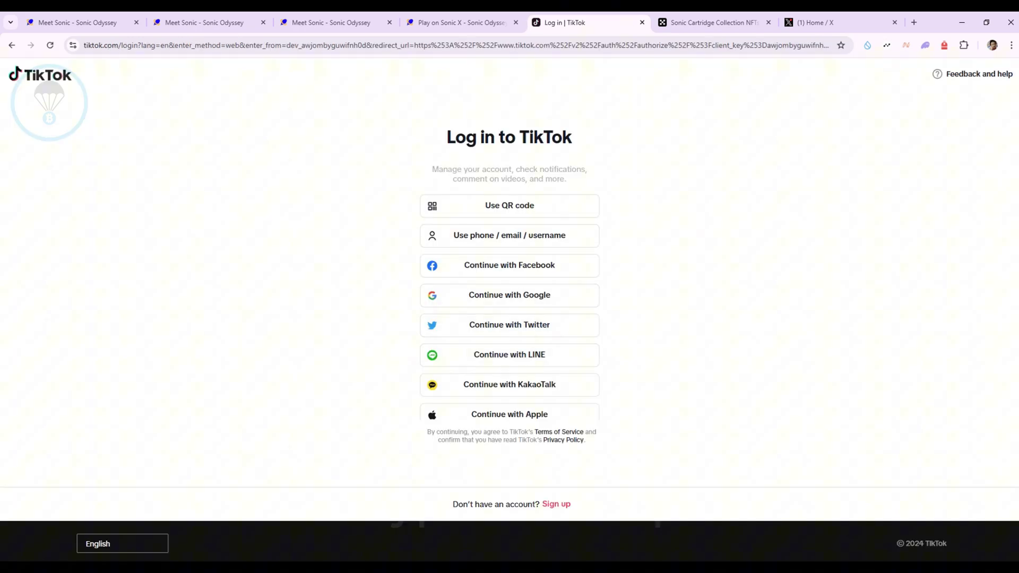
pyautogui.hotkey('ctrl', 'w')
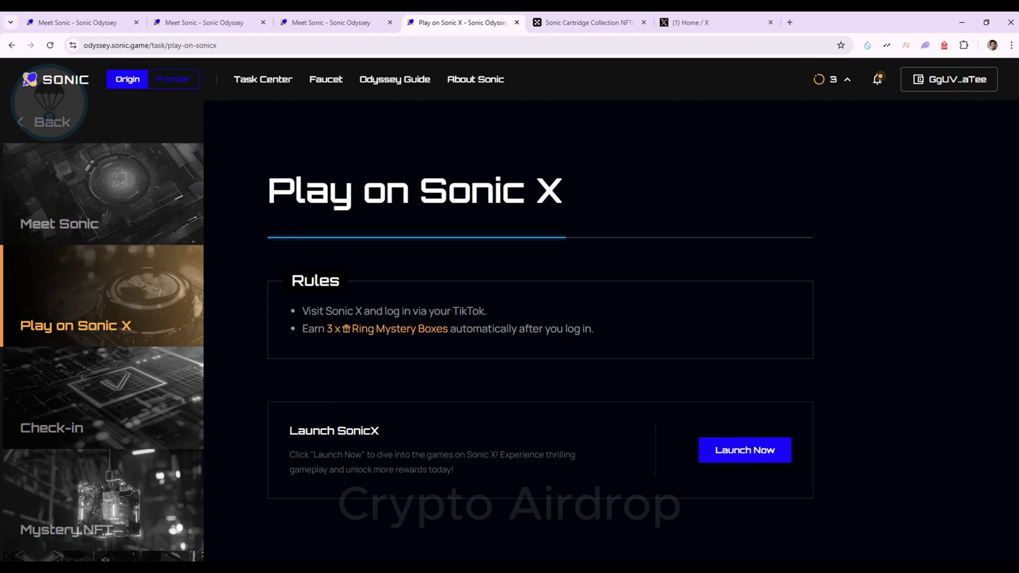
pyautogui.scroll(-5, 541, 319)
pyautogui.scroll(-2, 541, 318)
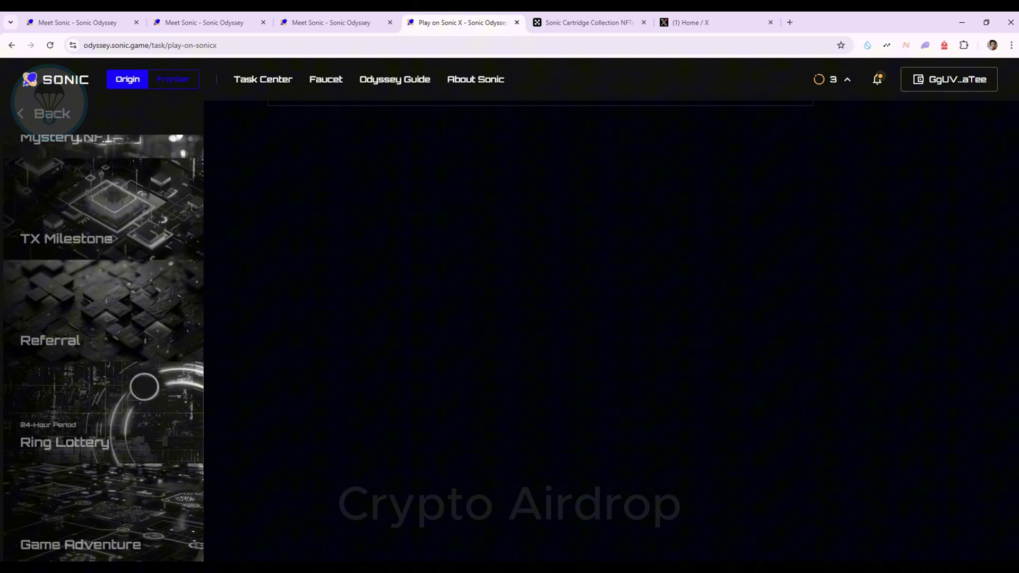
# Step: In Ring Lottery, check the minted rings count (707,474/1,000,000) and make a single 0.01 SOL draw
pyautogui.click(64, 441)
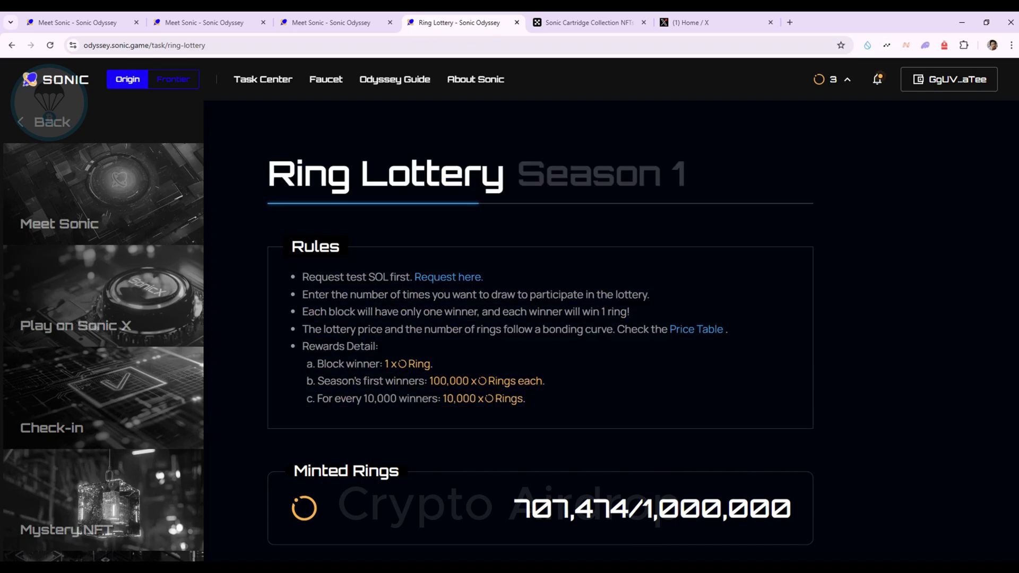
pyautogui.scroll(-3, 510, 329)
pyautogui.moveTo(293, 311); pyautogui.dragTo(390, 311)
pyautogui.moveTo(514, 348); pyautogui.dragTo(791, 349)
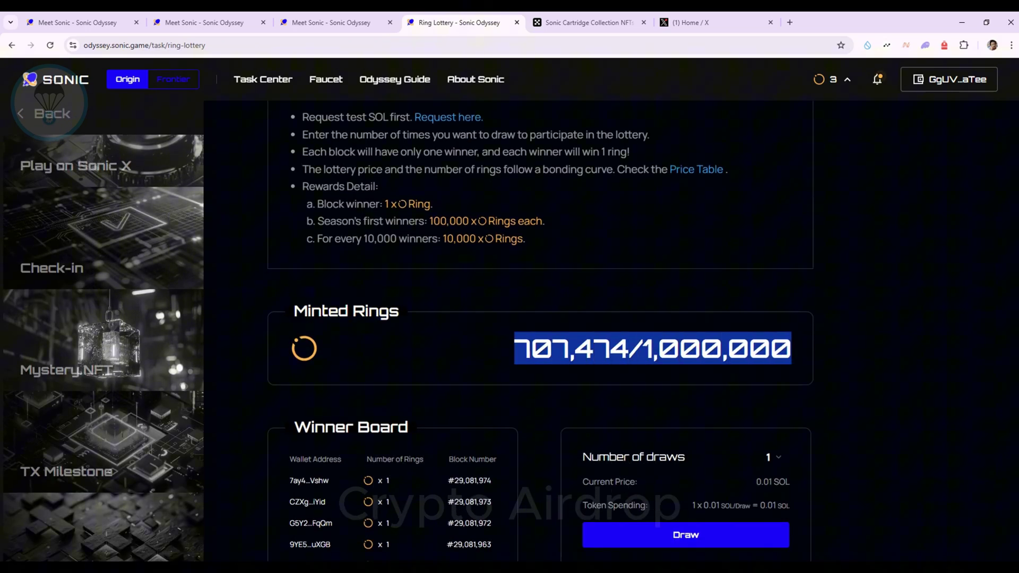
pyautogui.scroll(-2, 540, 329)
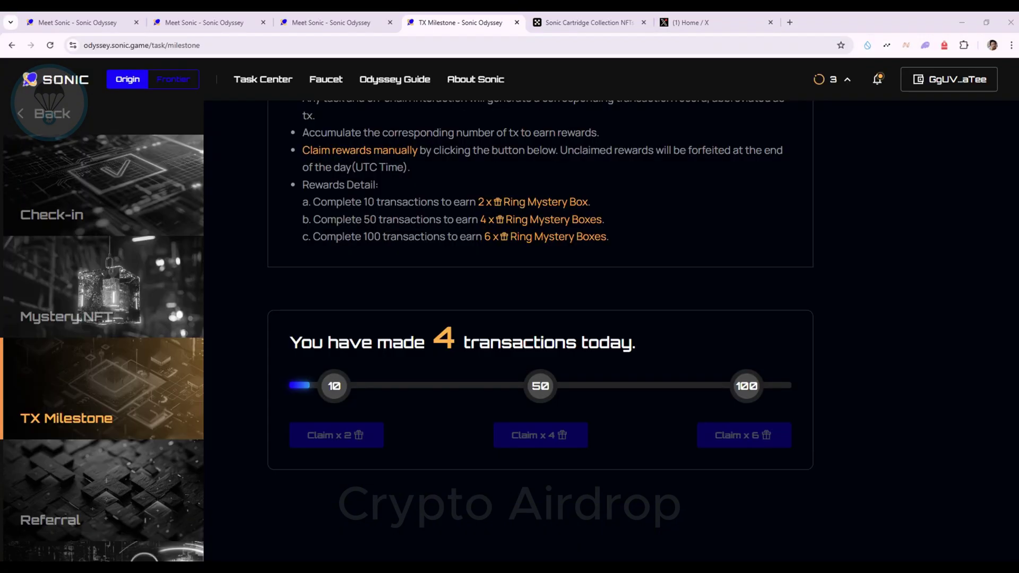
# Step: Scroll the TX Milestone page to the counter showing 4 of 10 transactions today
pyautogui.scroll(4, 541, 329)
pyautogui.scroll(-5, 540, 329)
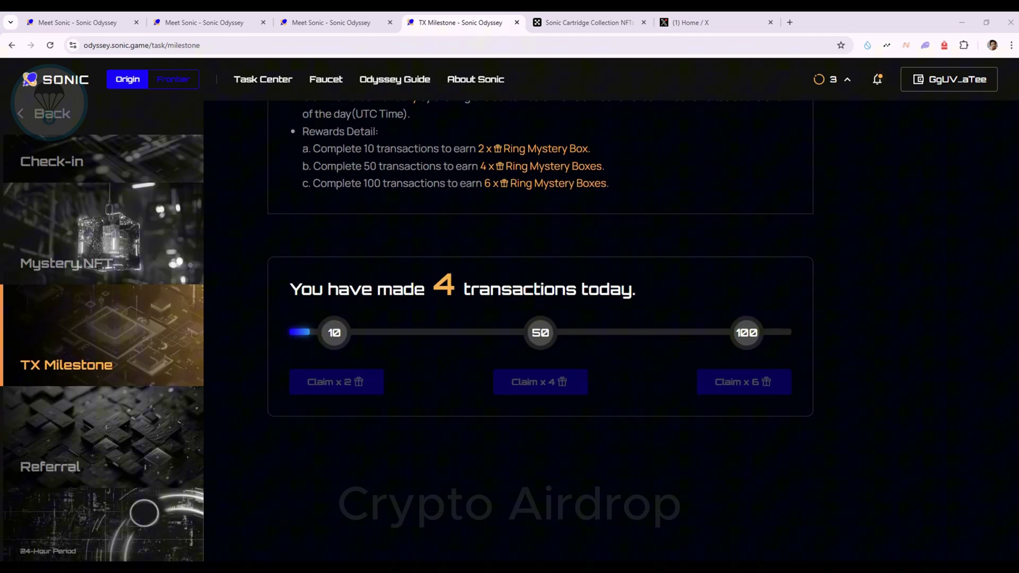
pyautogui.scroll(4, 509, 329)
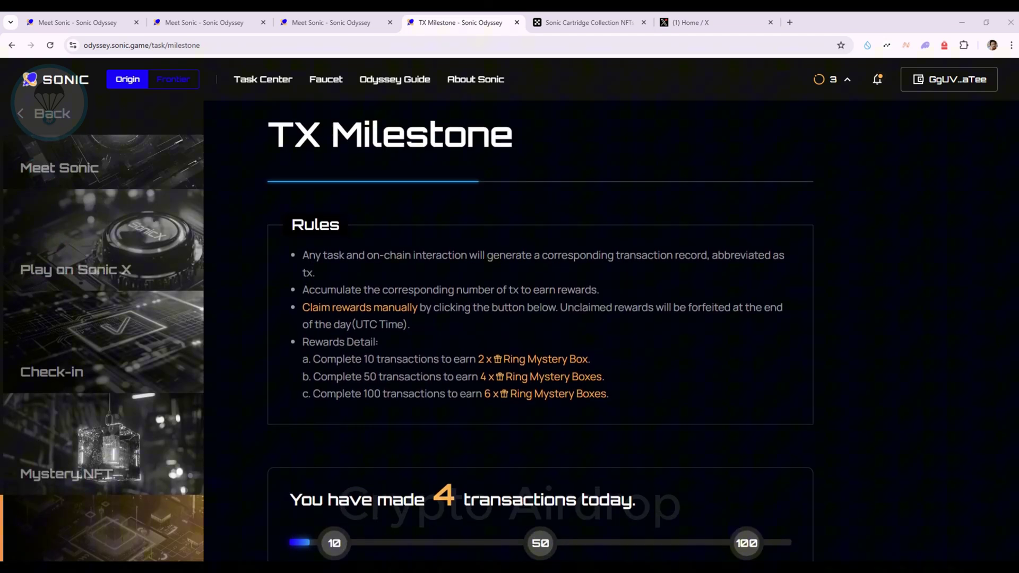